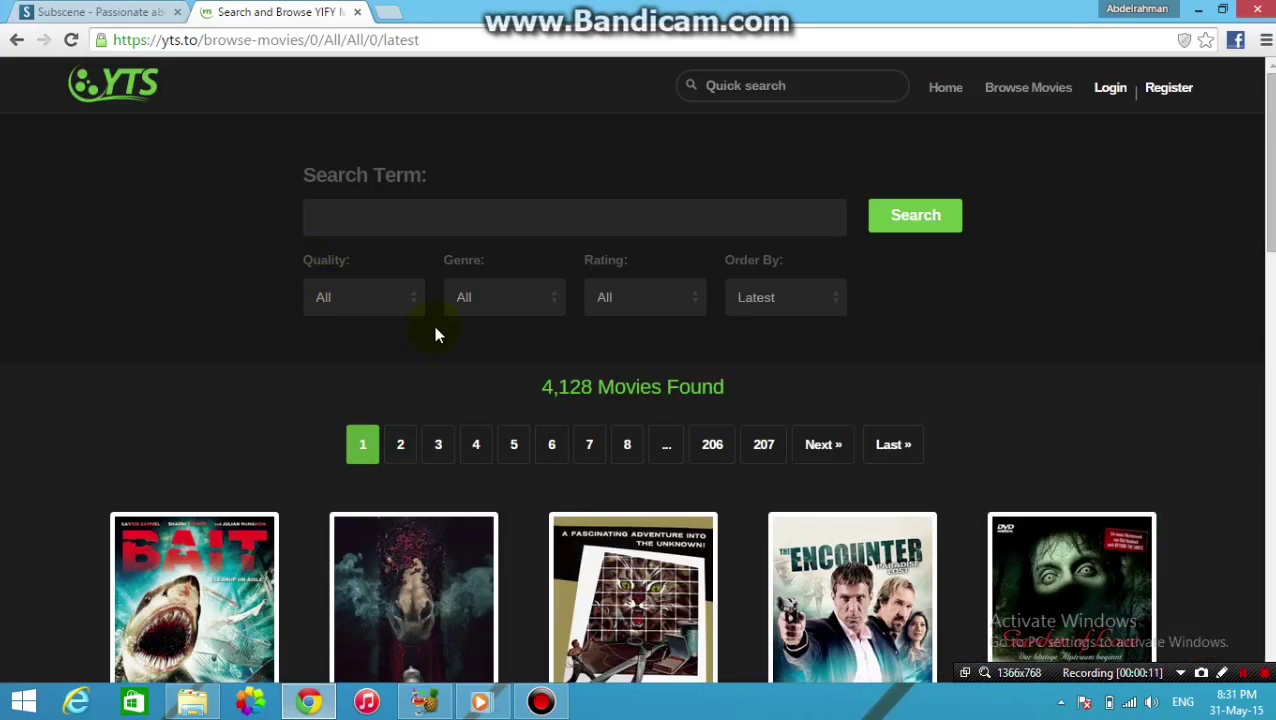
Step: Search YTS for 'dawn of the planet', closing pop-up ads, to find the 2014 film
left_click(496, 214)
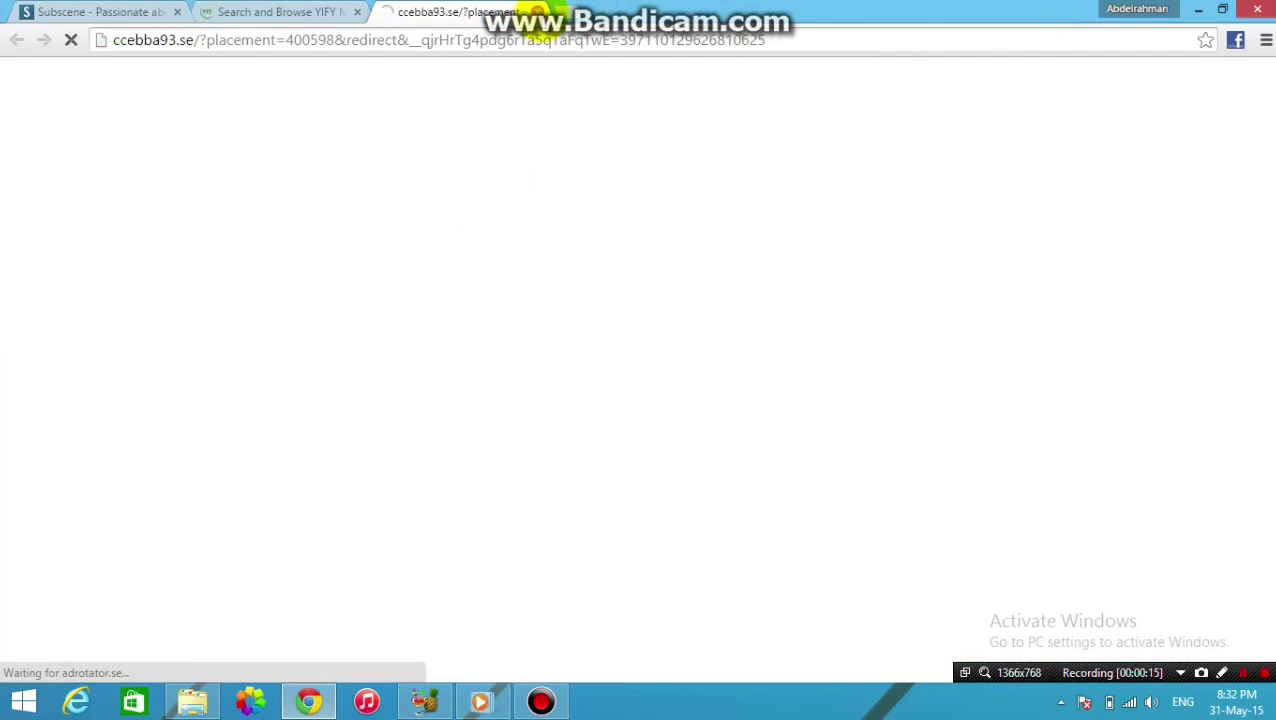
left_click(538, 12)
type("dawn of the plan")
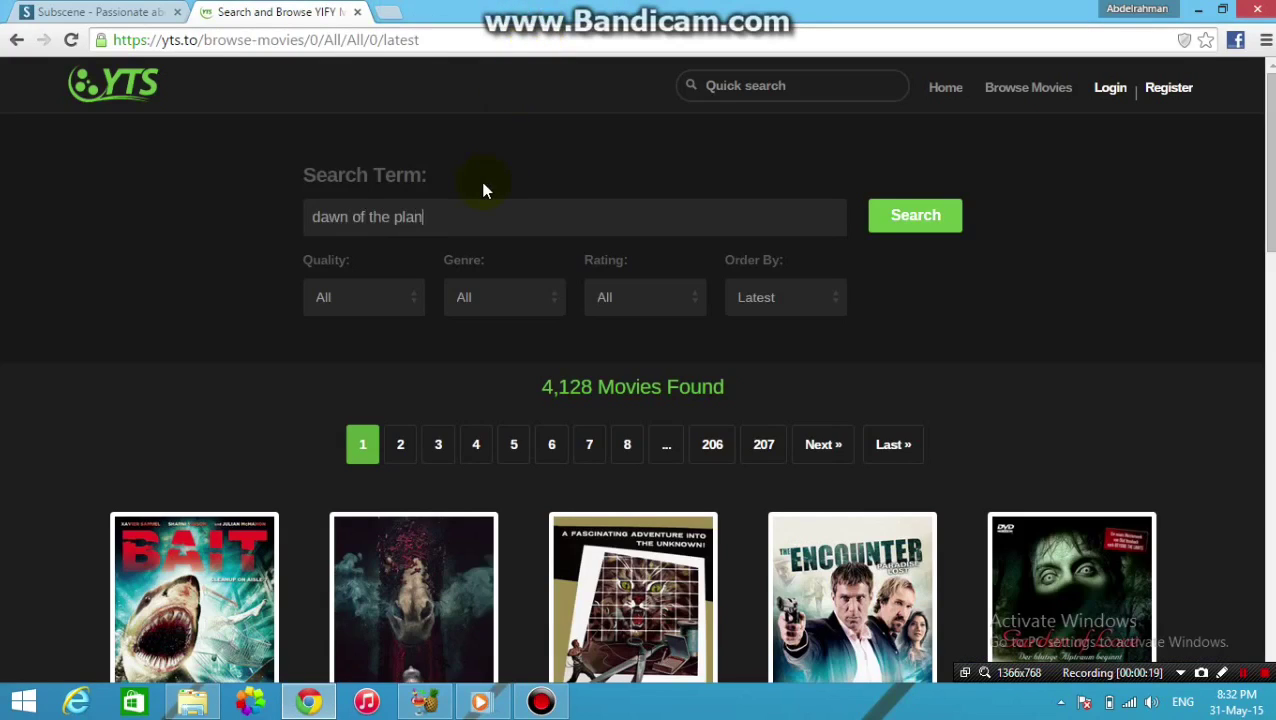
type("et")
key("Return")
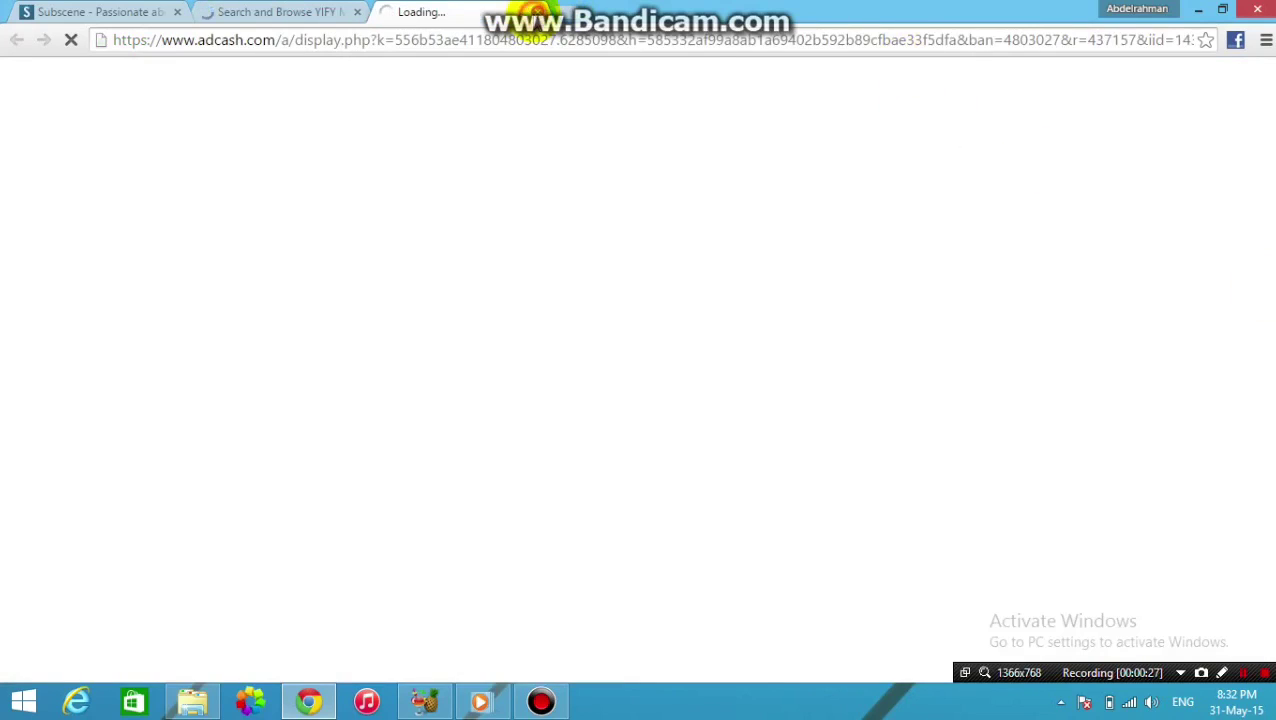
left_click(538, 12)
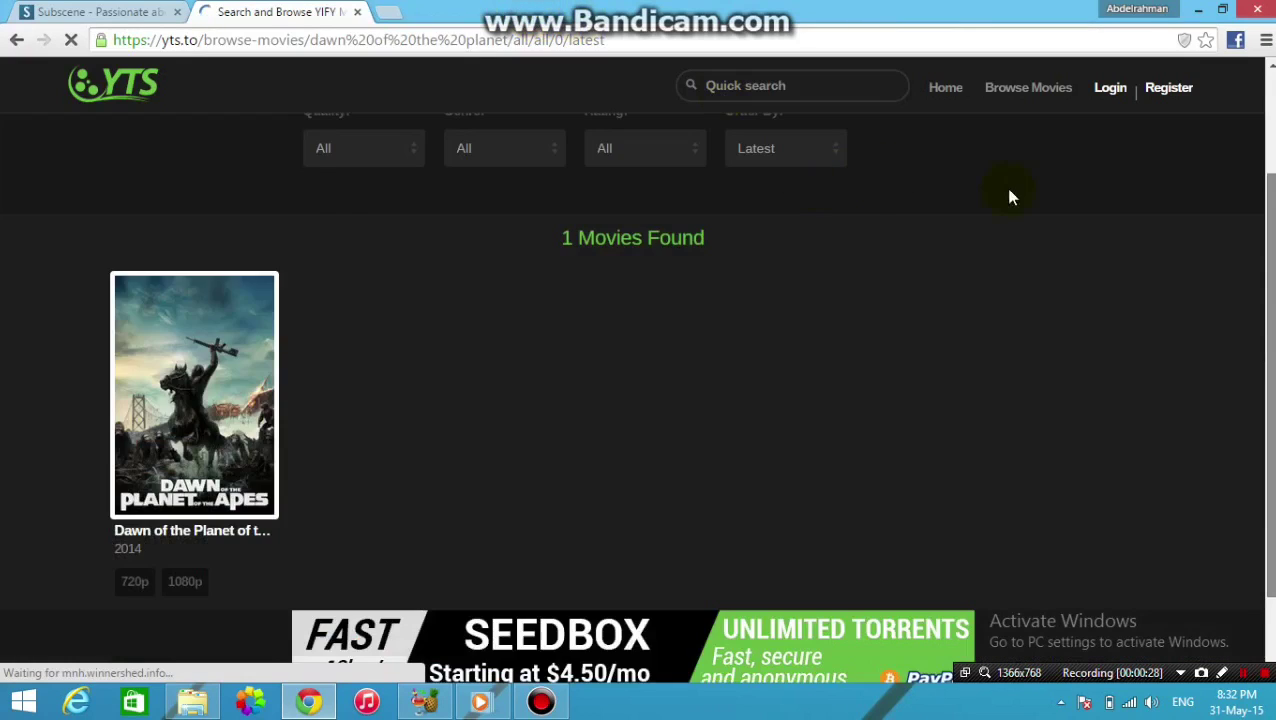
scroll(1130, 492, "down", 3)
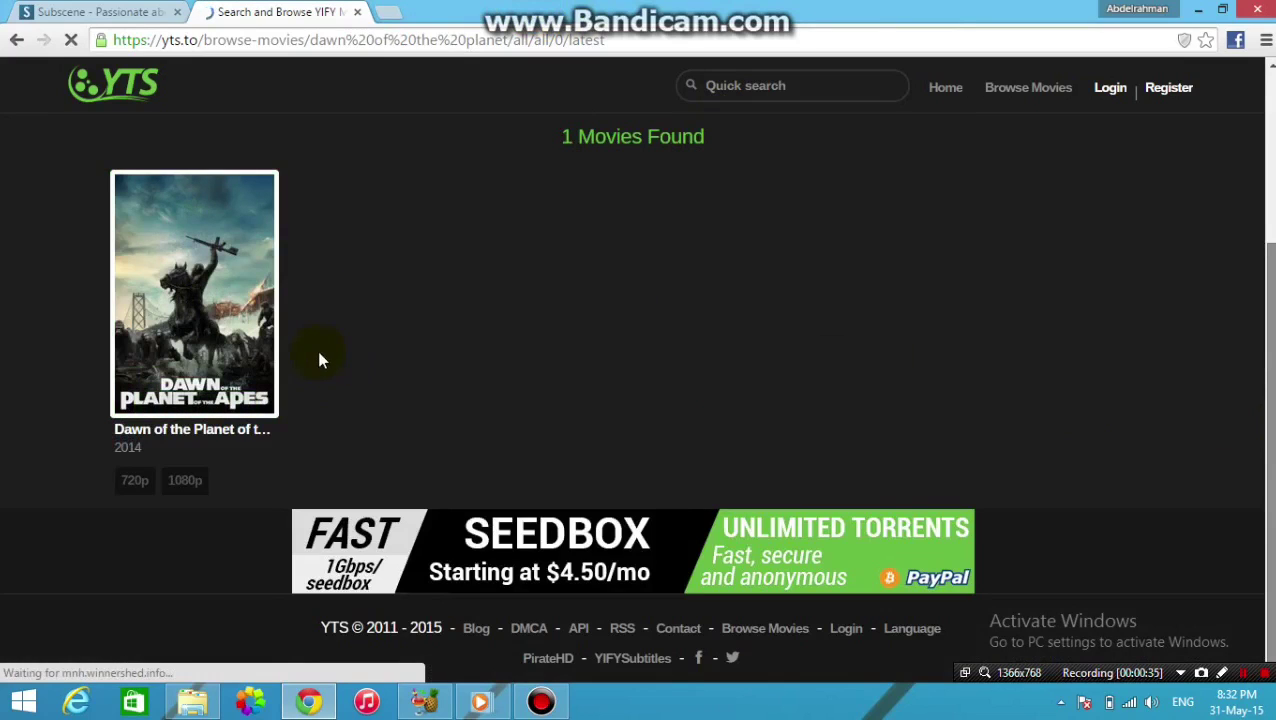
Step: Switch to Subscene and scroll through the movie's subtitle list
left_click(122, 12)
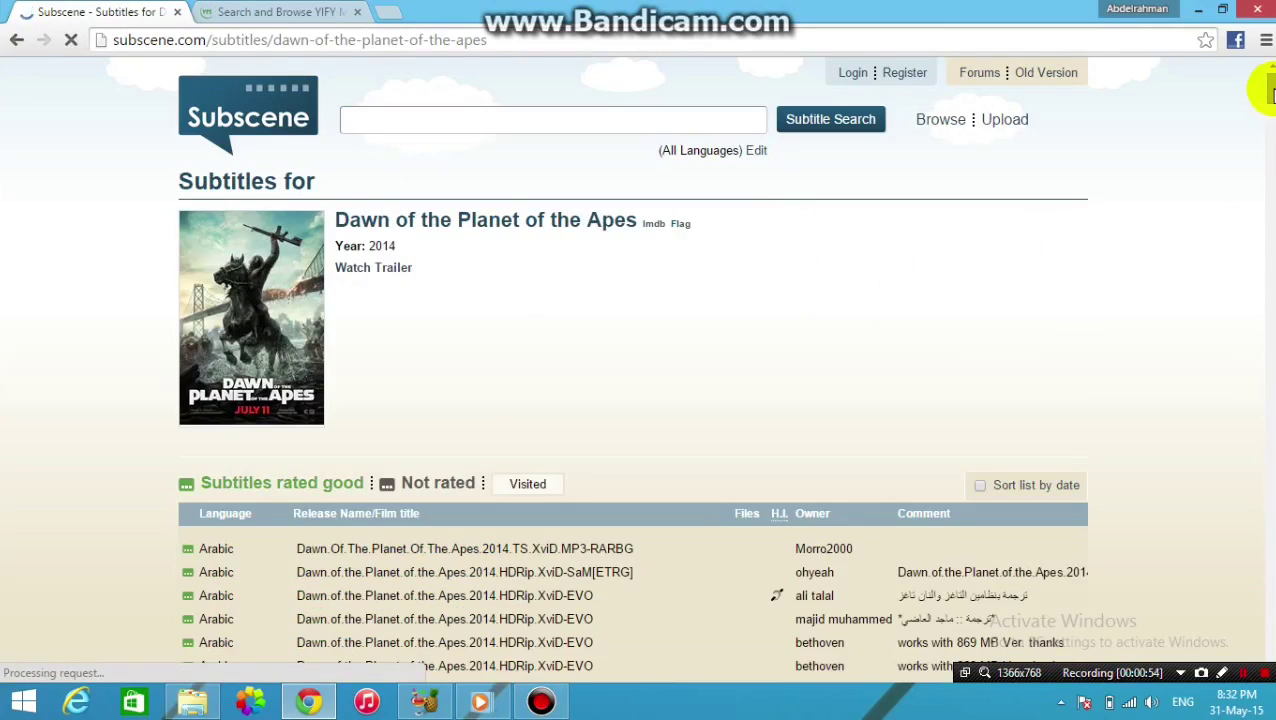
left_click_drag(1270, 95, 1270, 215)
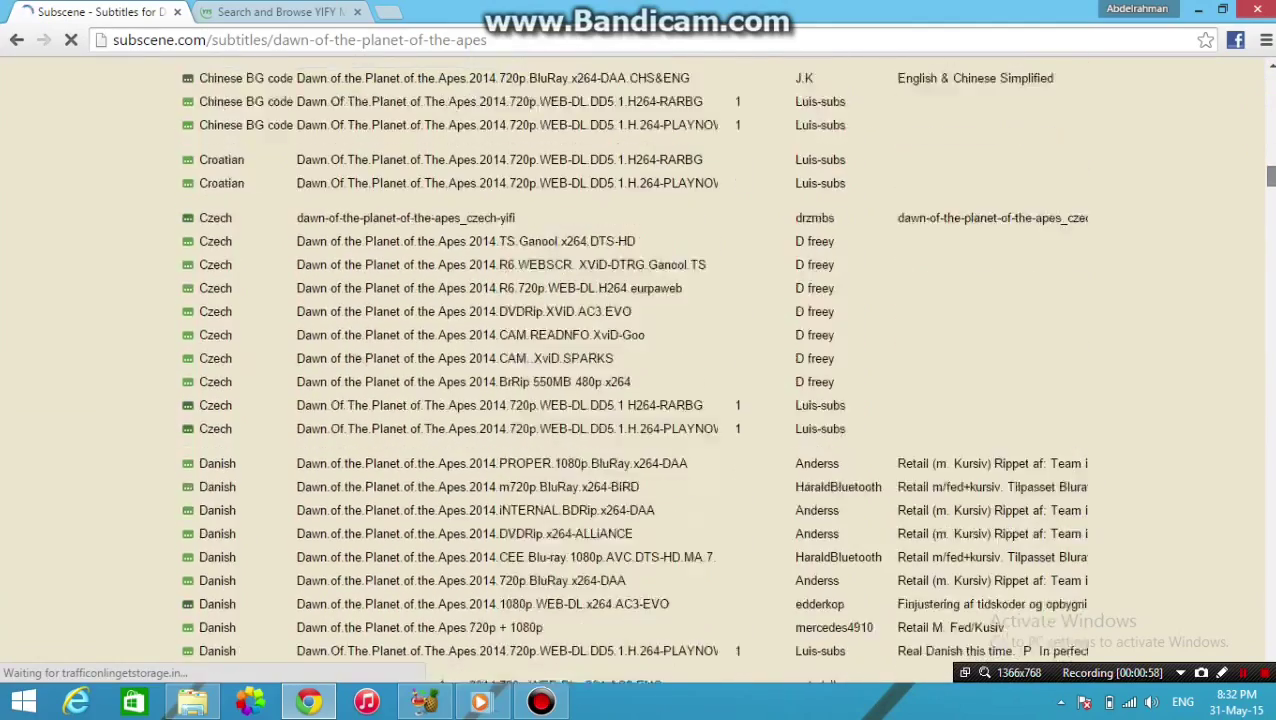
scroll(560, 310, "down", 3)
scroll(560, 310, "up", 2)
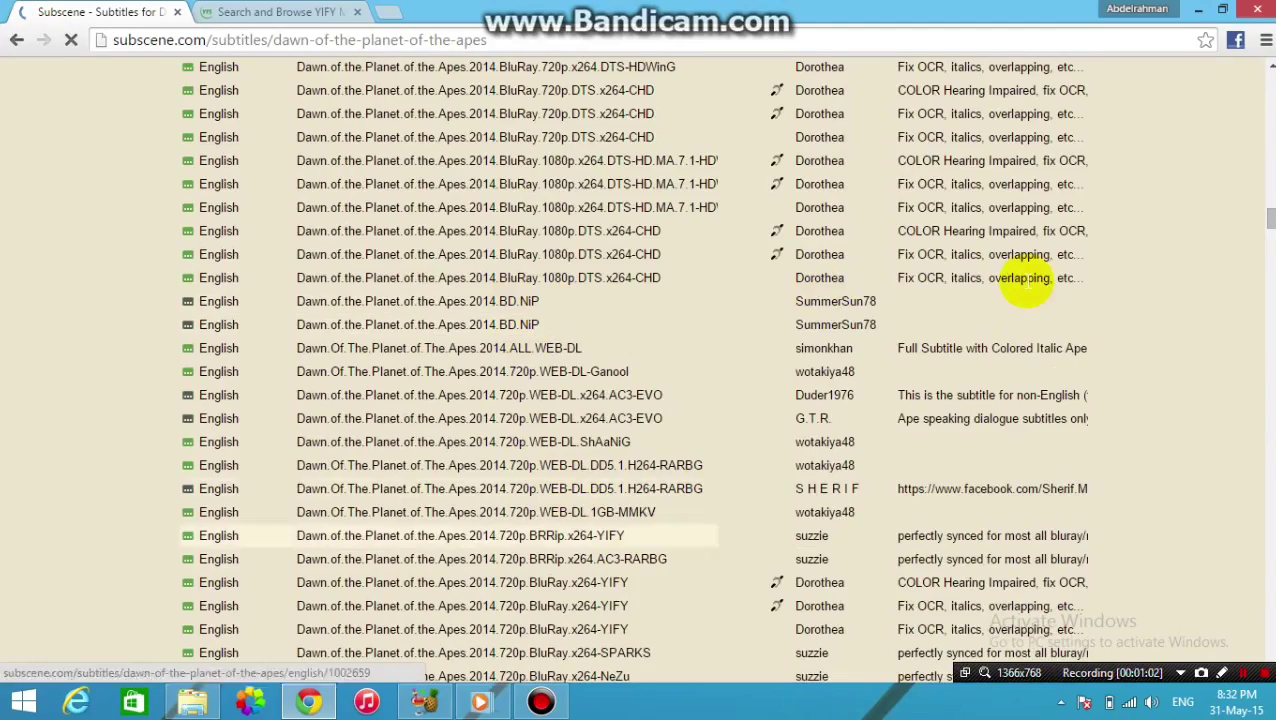
scroll(848, 553, "down", 2)
scroll(848, 553, "down", 3)
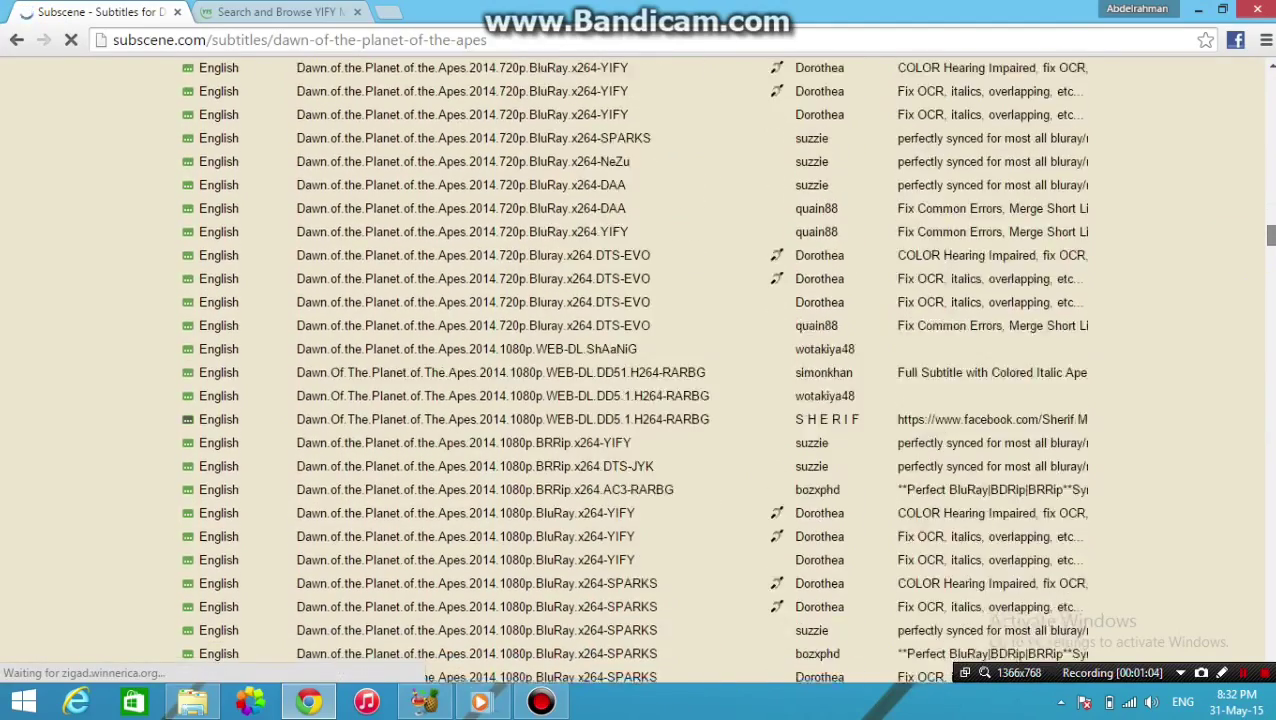
scroll(848, 553, "down", 2)
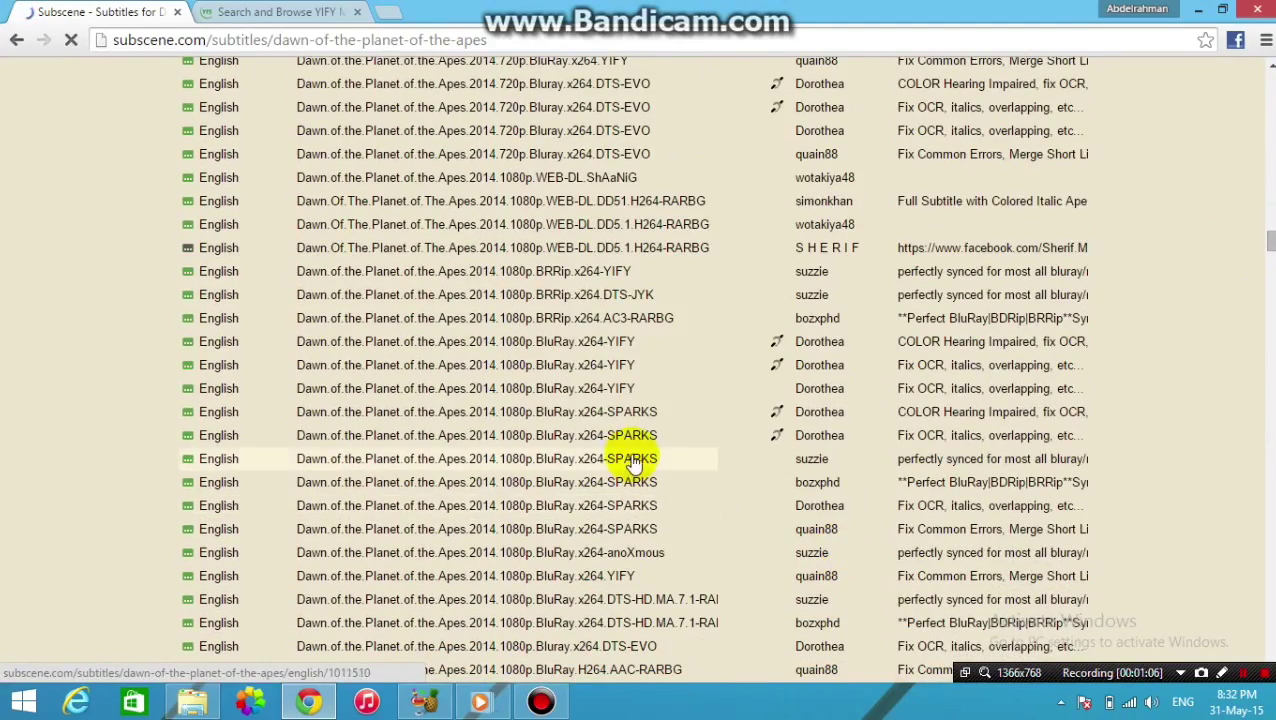
Step: Download the English 1080p BluRay x264-SPARKS subtitle zip
left_click(548, 275)
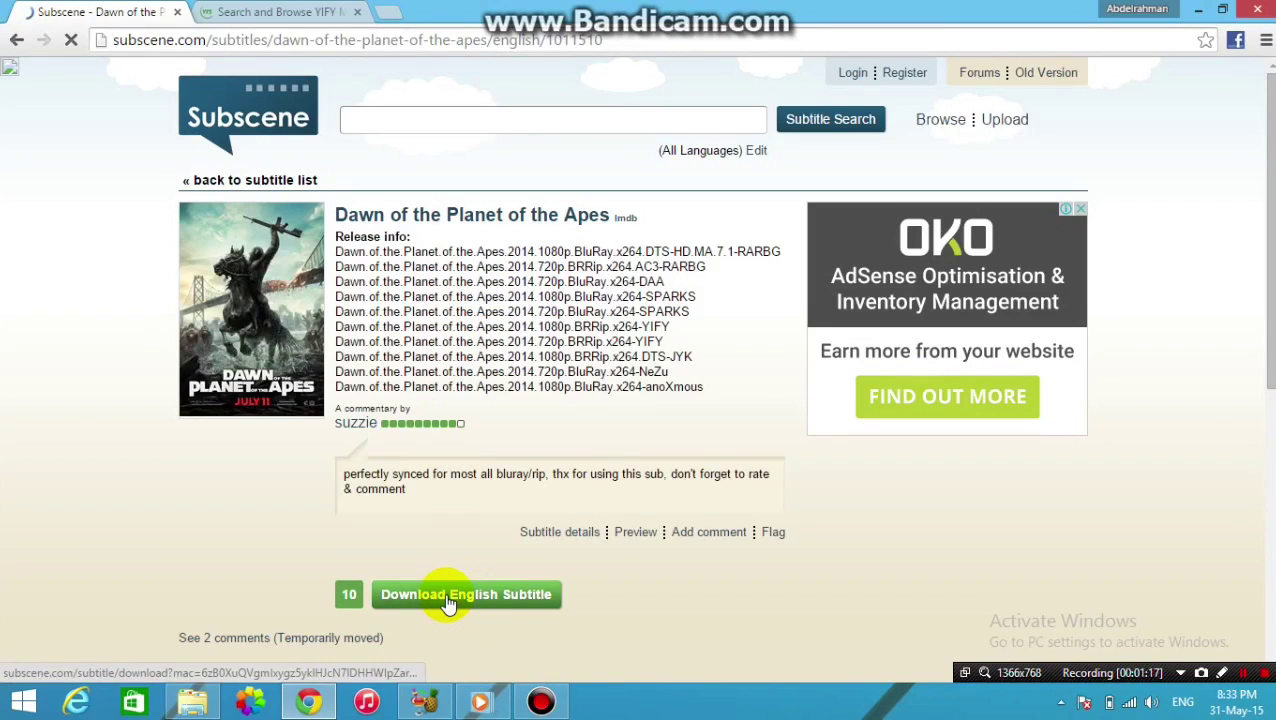
left_click(448, 600)
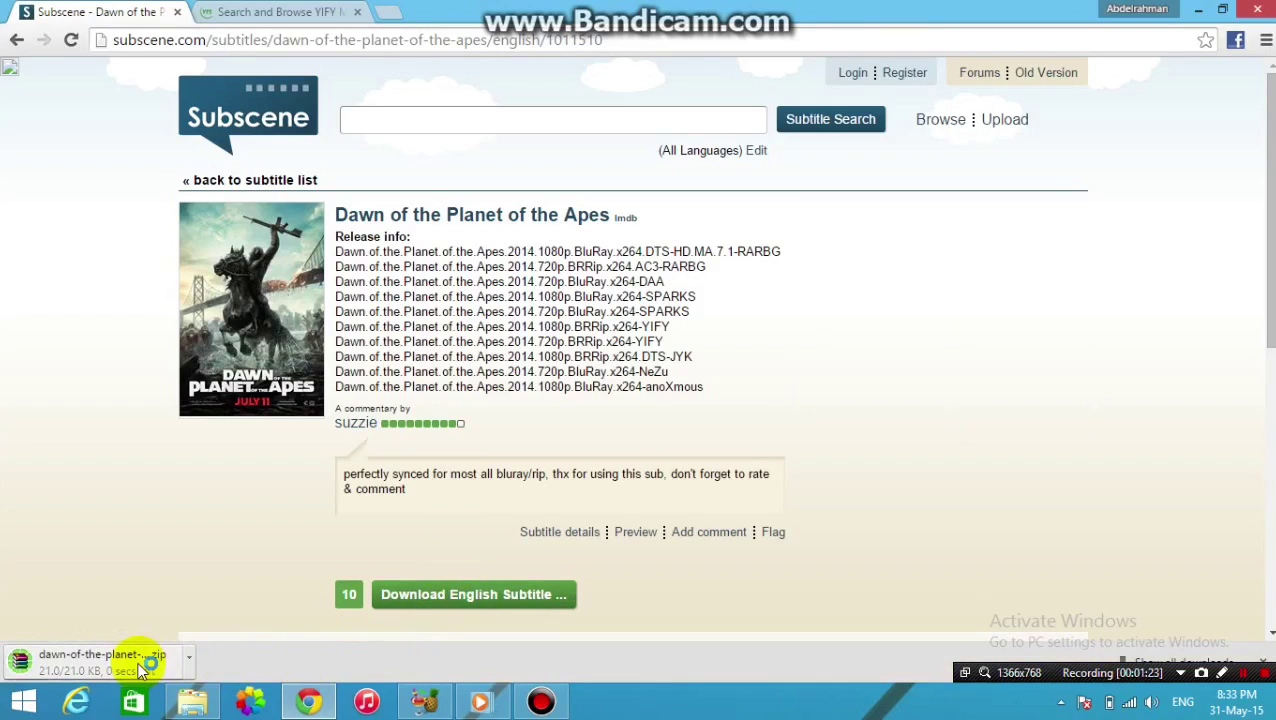
left_click(193, 700)
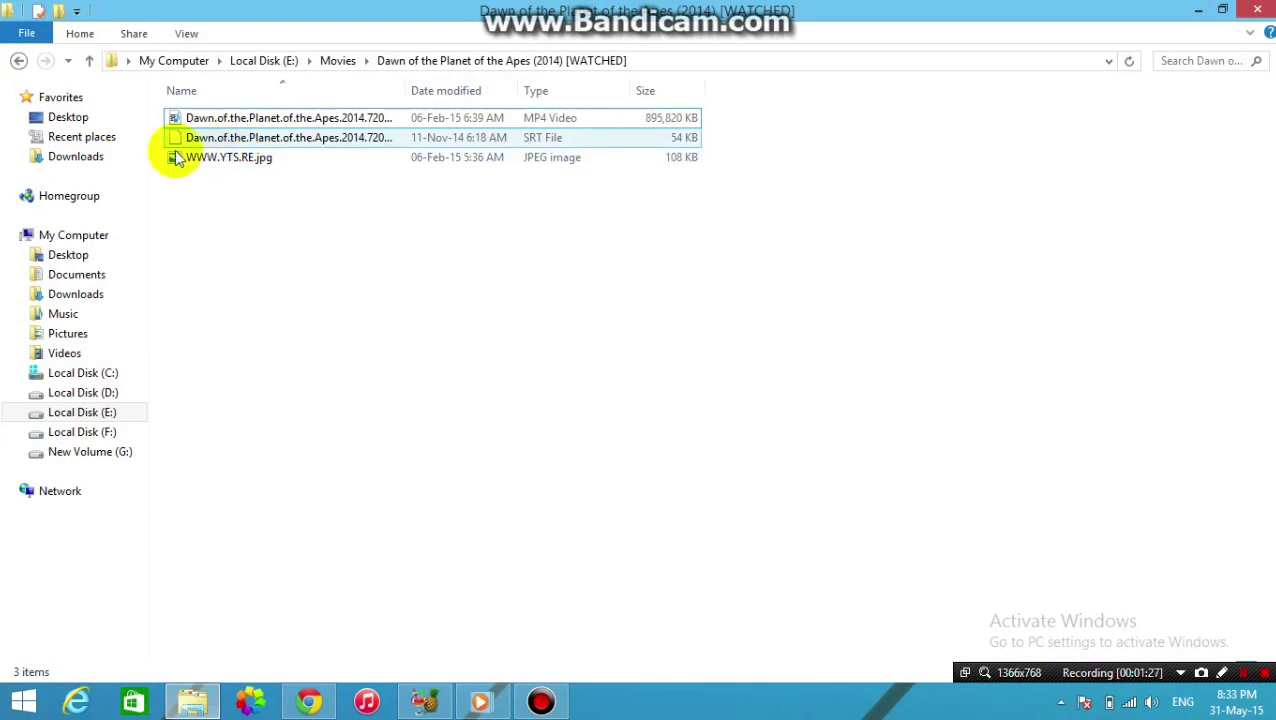
mouse_move(76, 274)
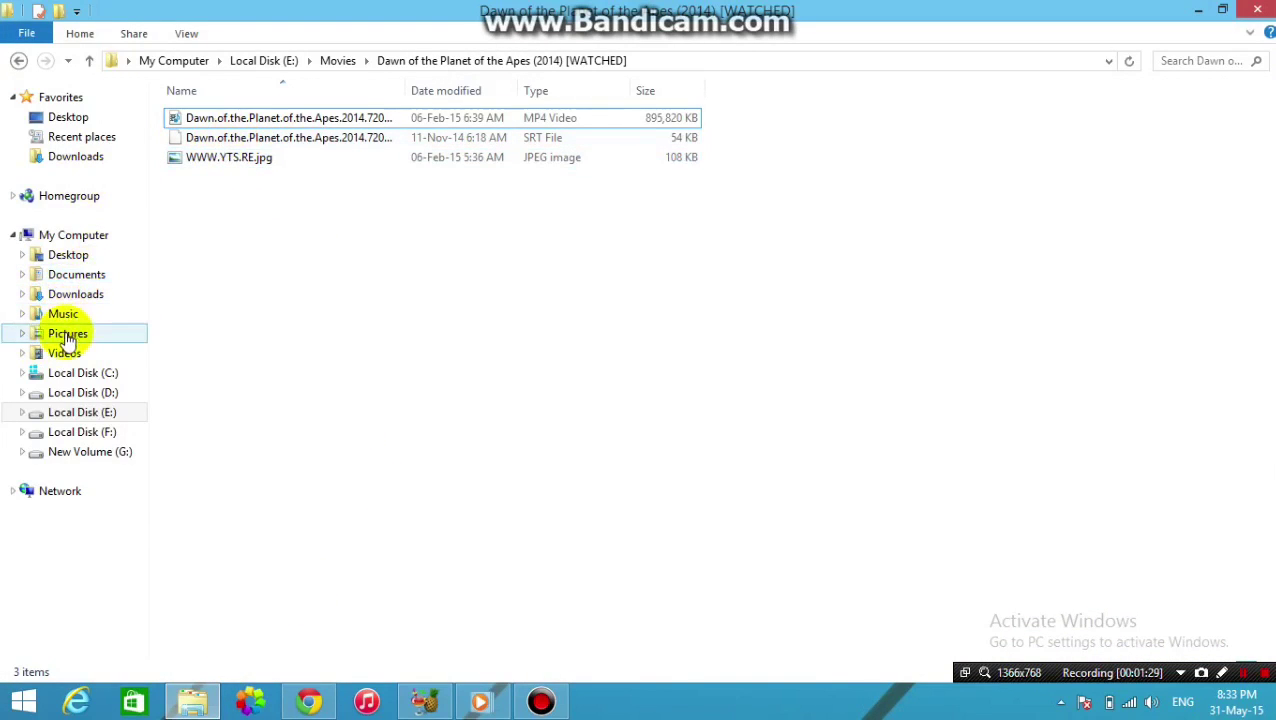
Step: Cut the dawn-of-the-planet subtitle zip from the downlo folder on drive D:
left_click(77, 392)
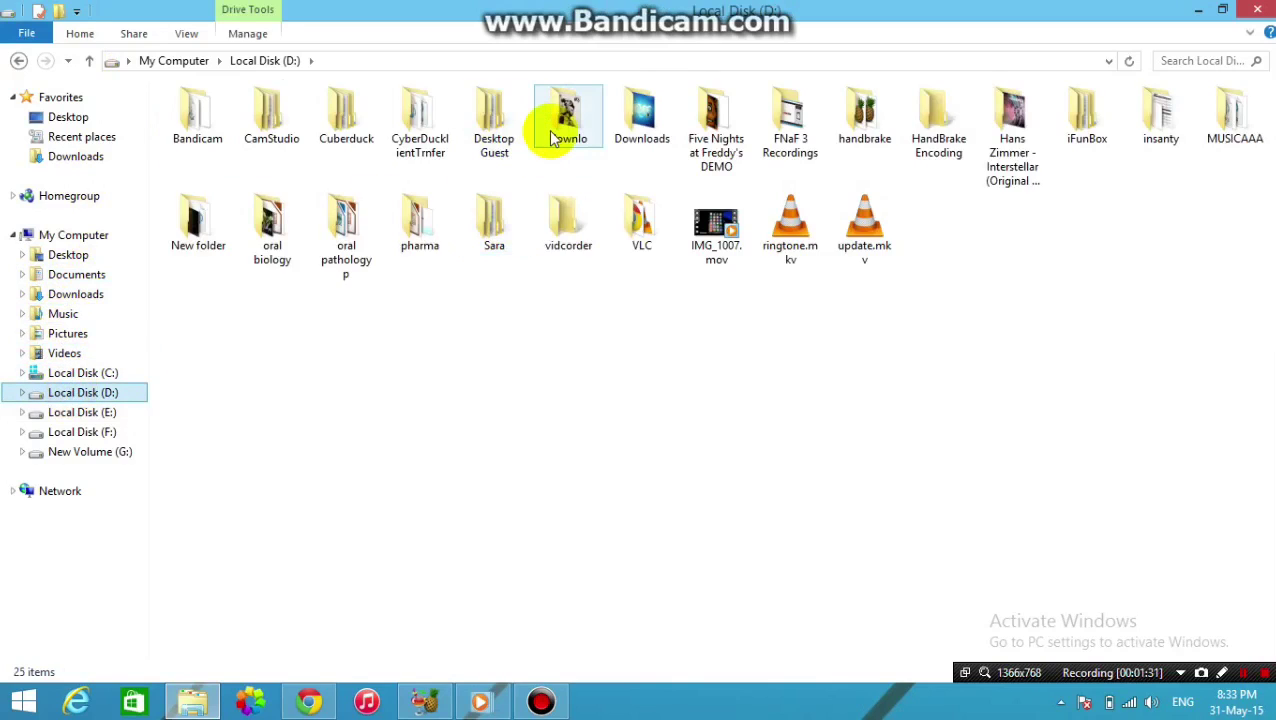
left_click(550, 135)
double_click(550, 135)
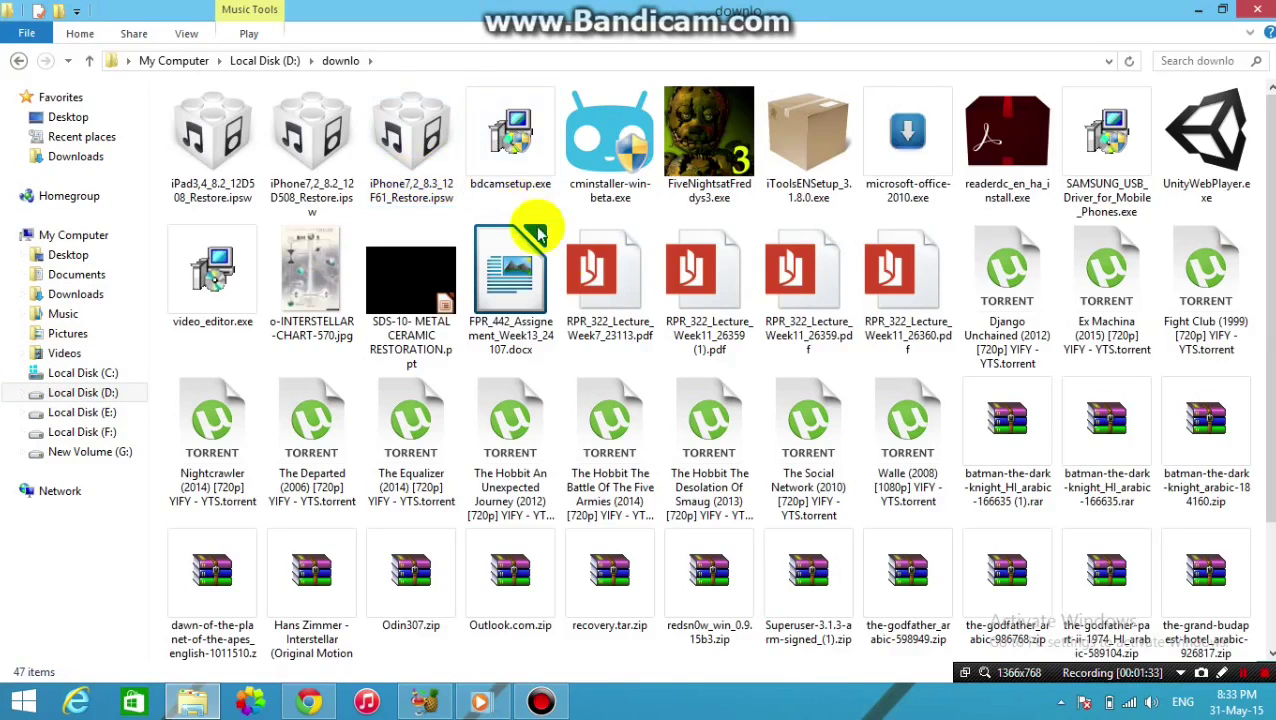
scroll(950, 400, "down", 1)
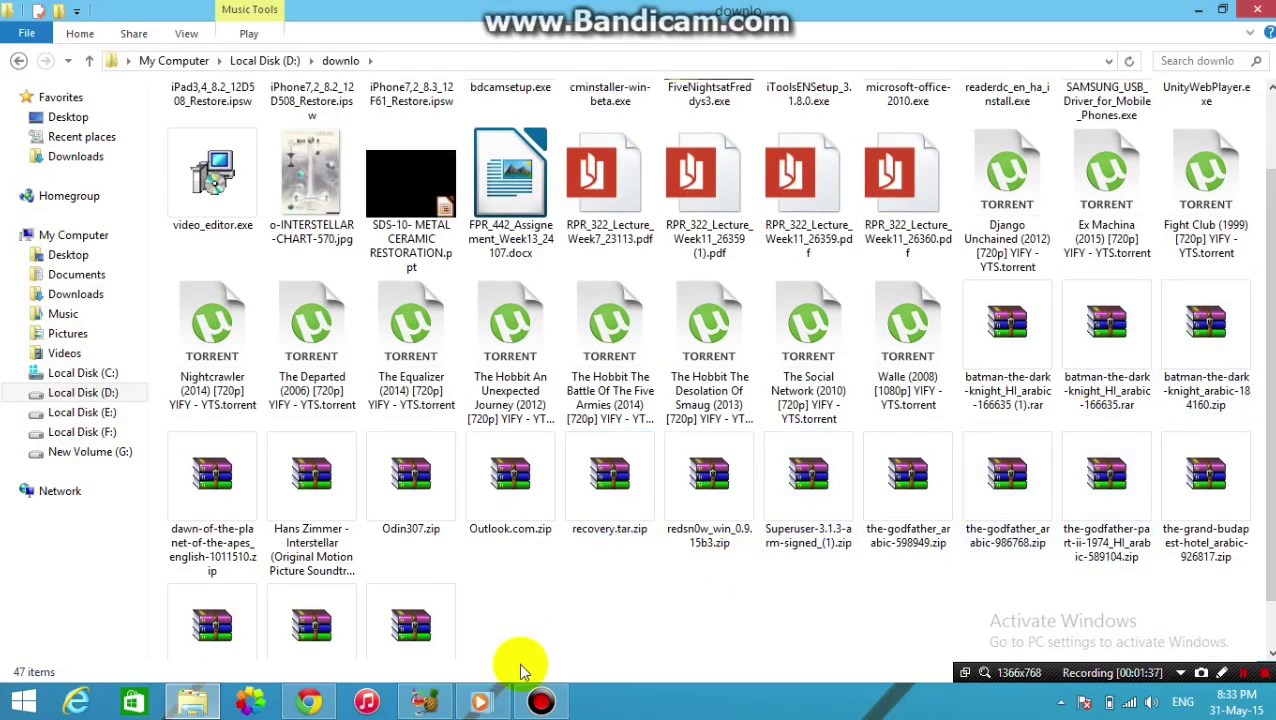
right_click(204, 512)
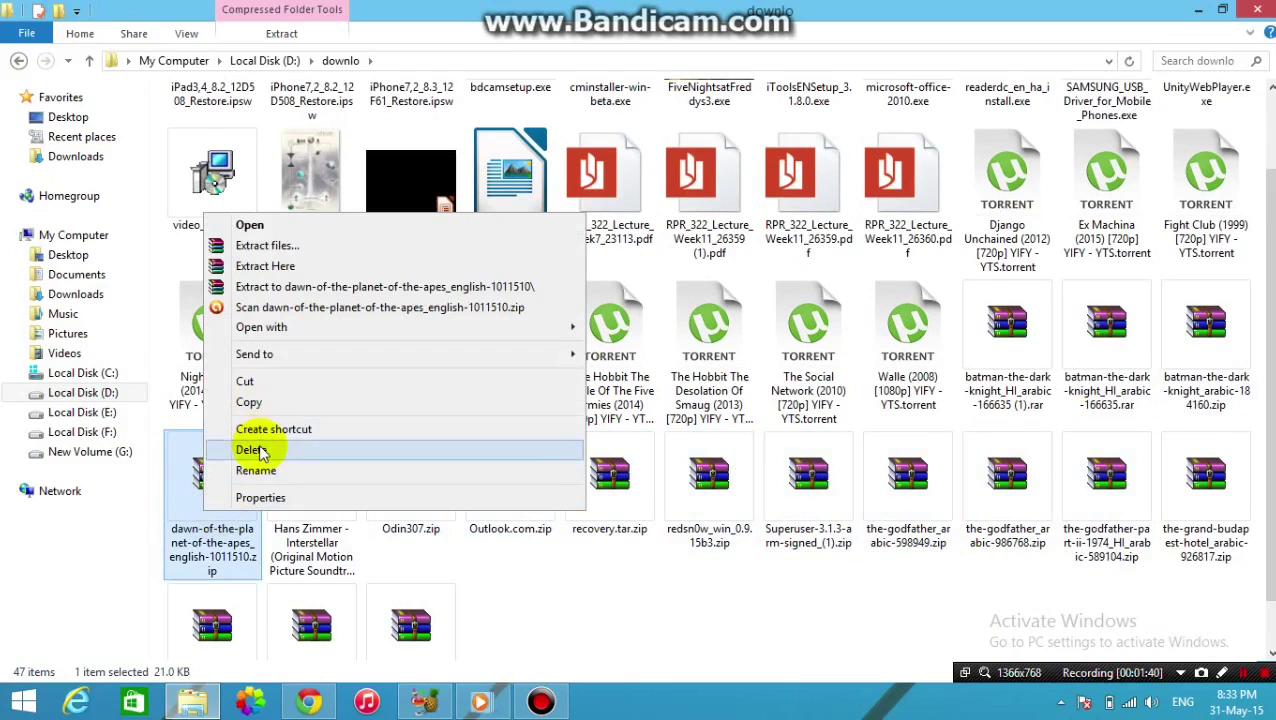
left_click(262, 384)
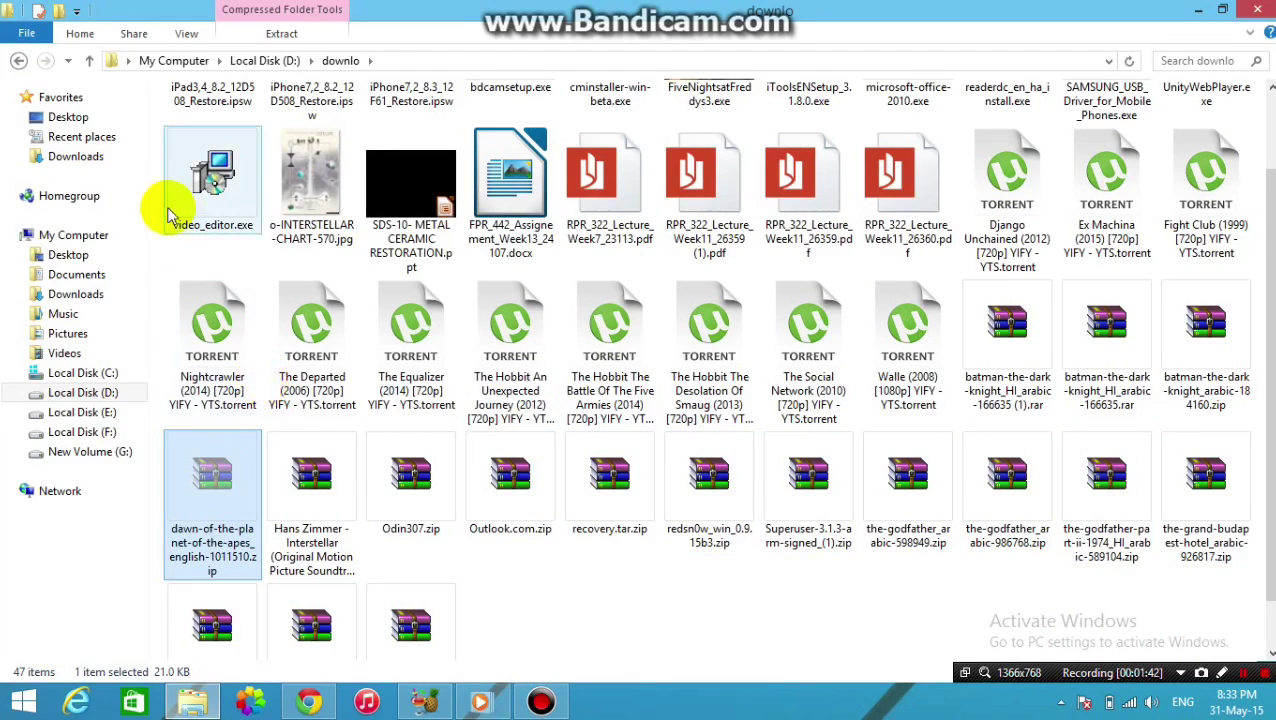
left_click(105, 414)
Step: Paste the subtitle zip into E:\Movies\Dawn of the Planet of the Apes folder
double_click(345, 122)
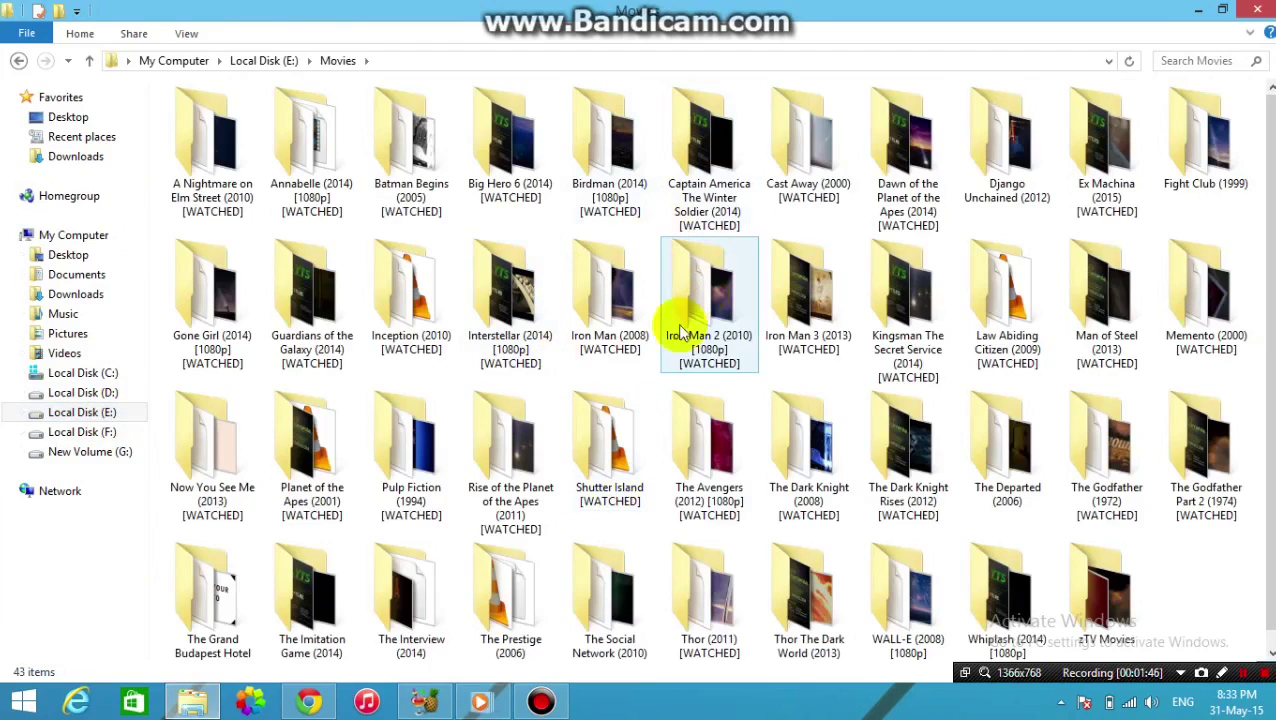
double_click(917, 188)
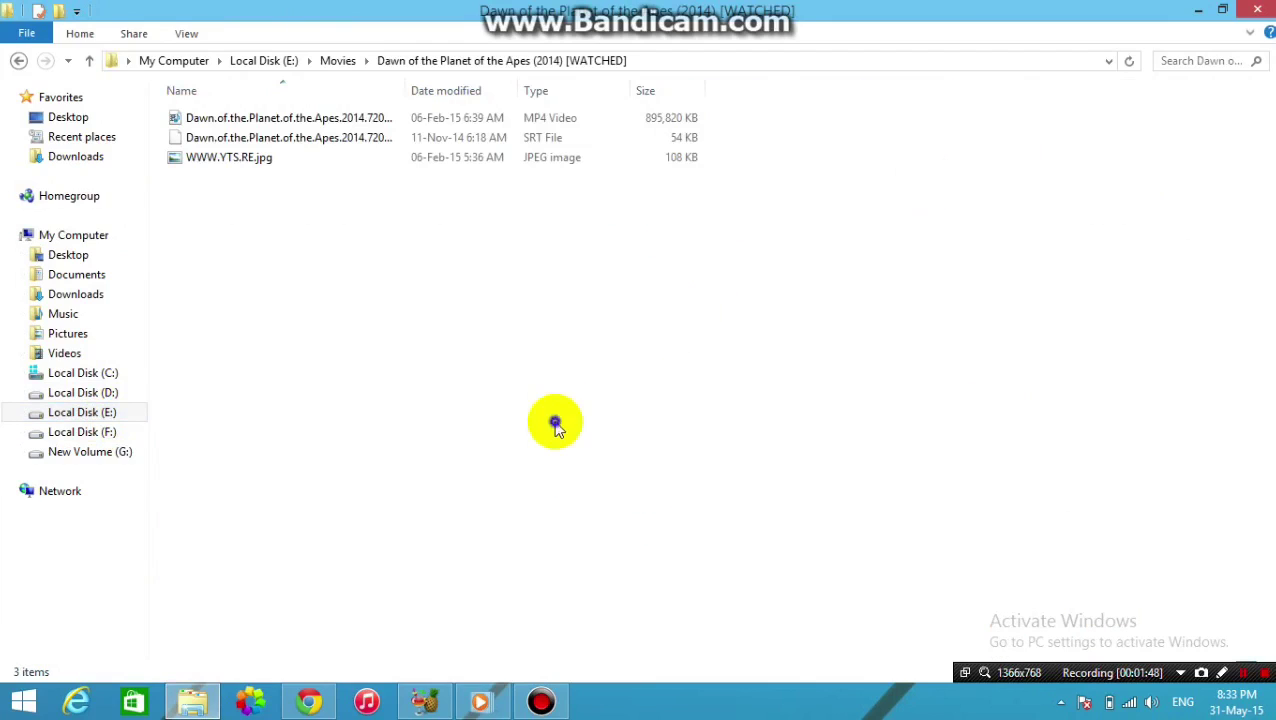
right_click(554, 421)
left_click(622, 285)
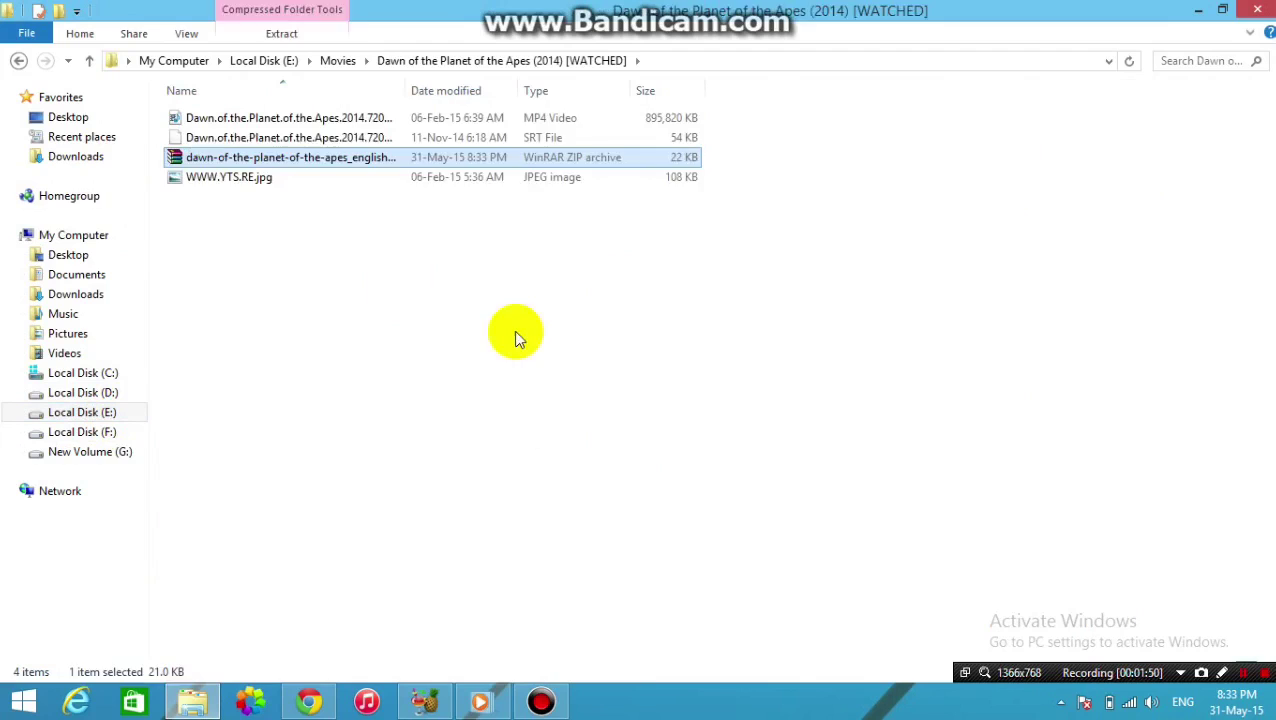
Step: Extract the .srt from the zip with WinRAR into the movie folder
double_click(293, 137)
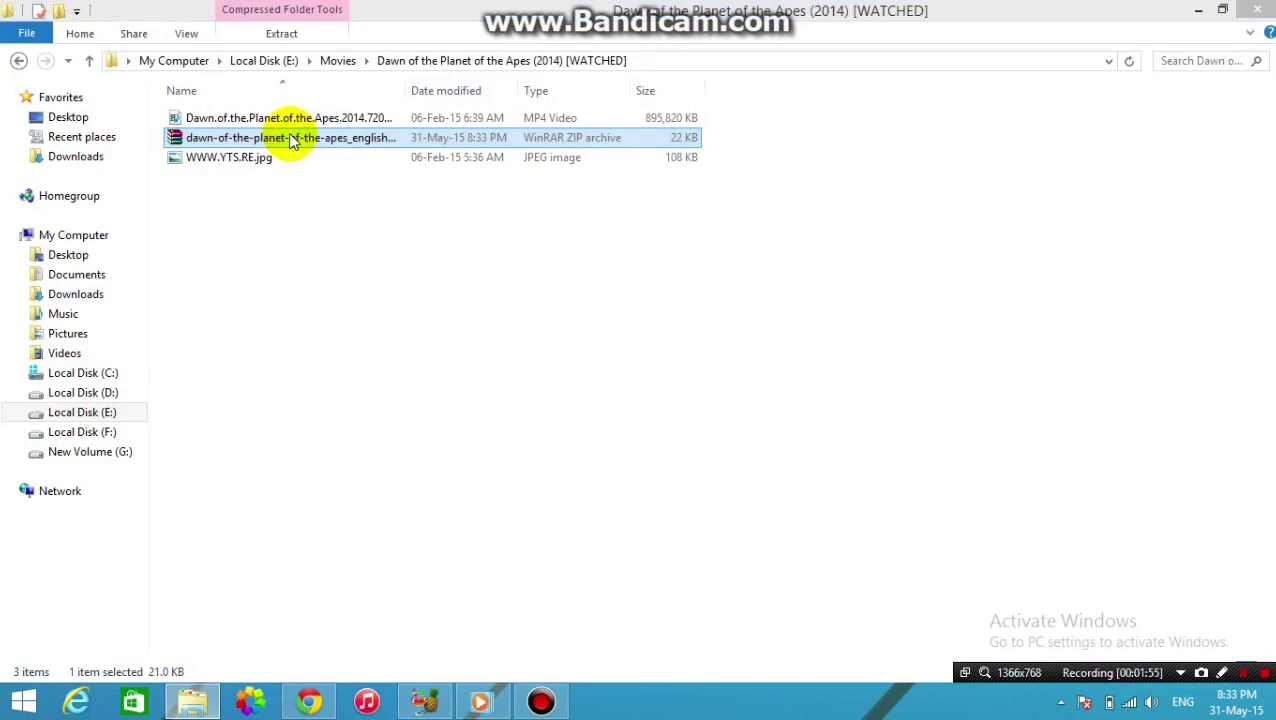
double_click(150, 262)
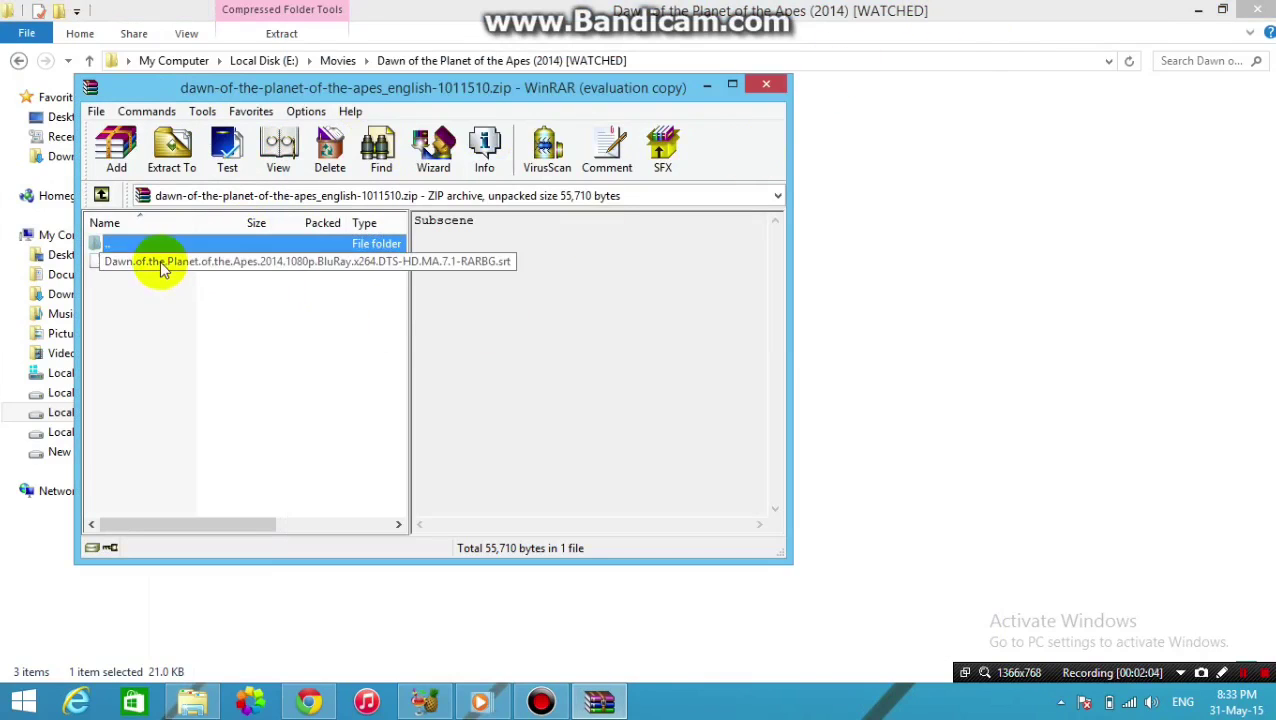
left_click_drag(160, 261, 1017, 307)
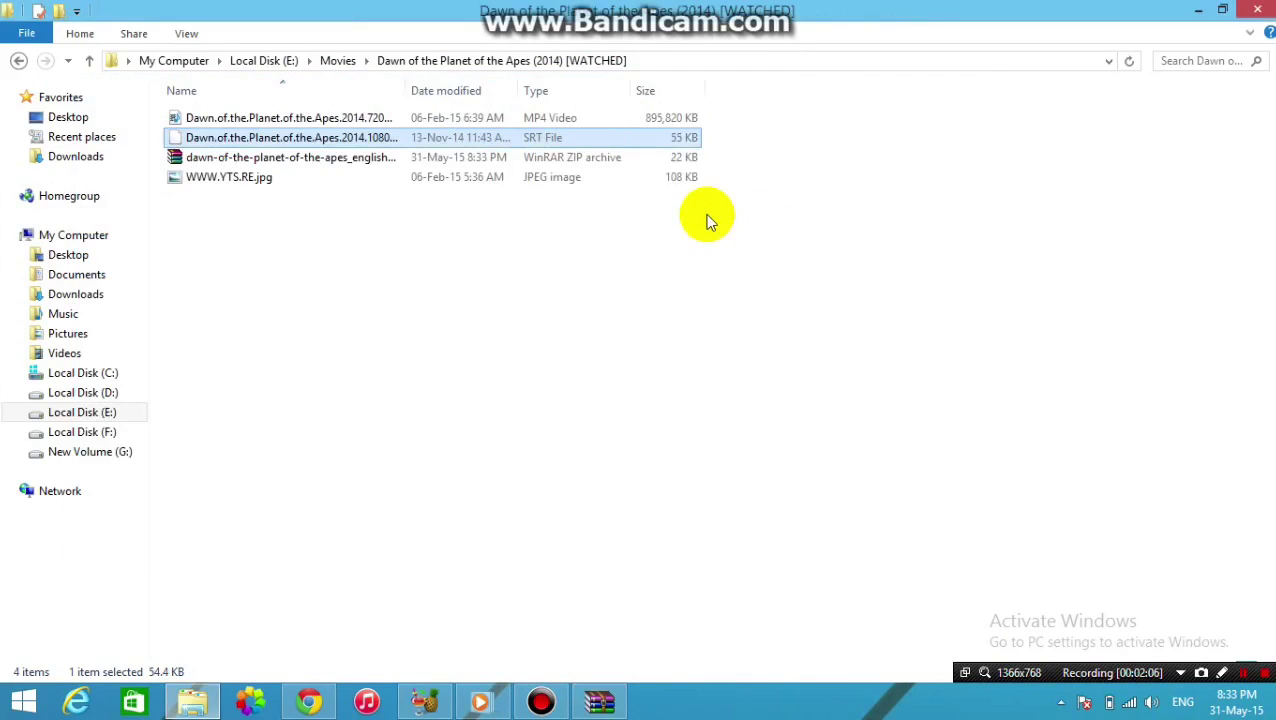
Step: Copy the 720p MP4 movie's file name without changing it
left_click(244, 119)
left_click(246, 124)
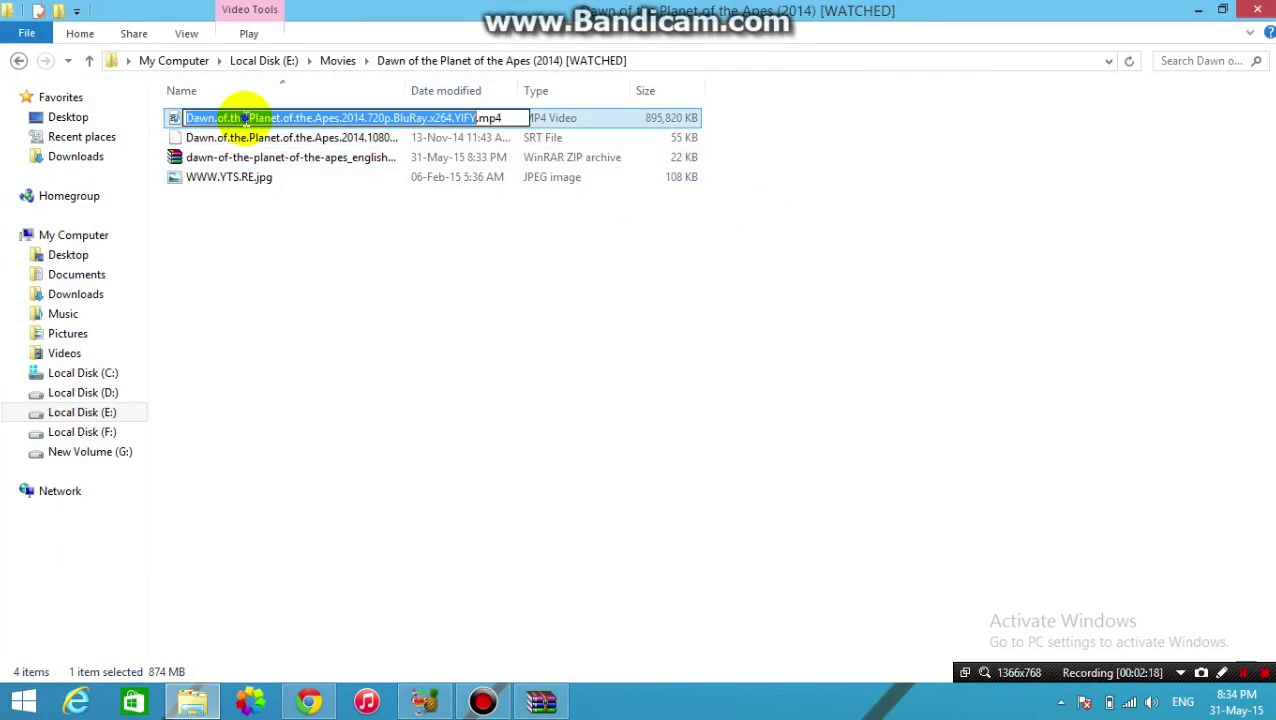
right_click(248, 120)
left_click(305, 181)
left_click(262, 234)
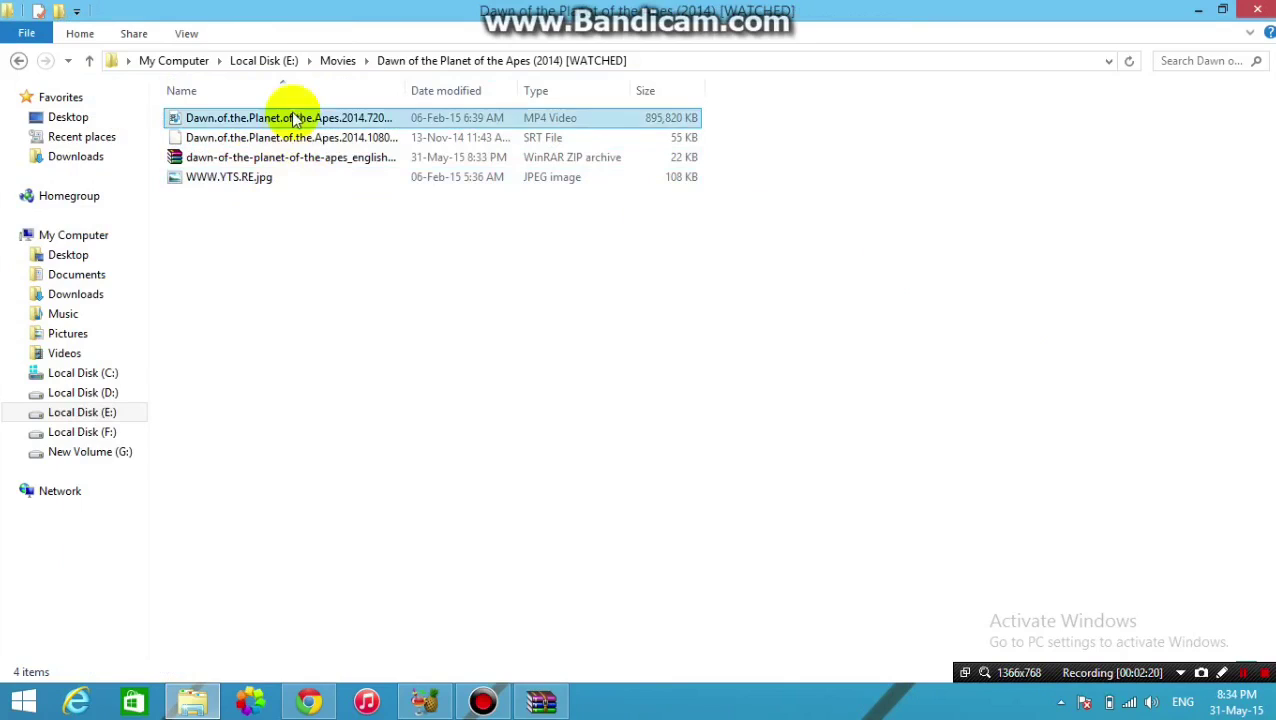
Step: Rename the SRT to the movie's file name and delete the subtitle zip
left_click(270, 140)
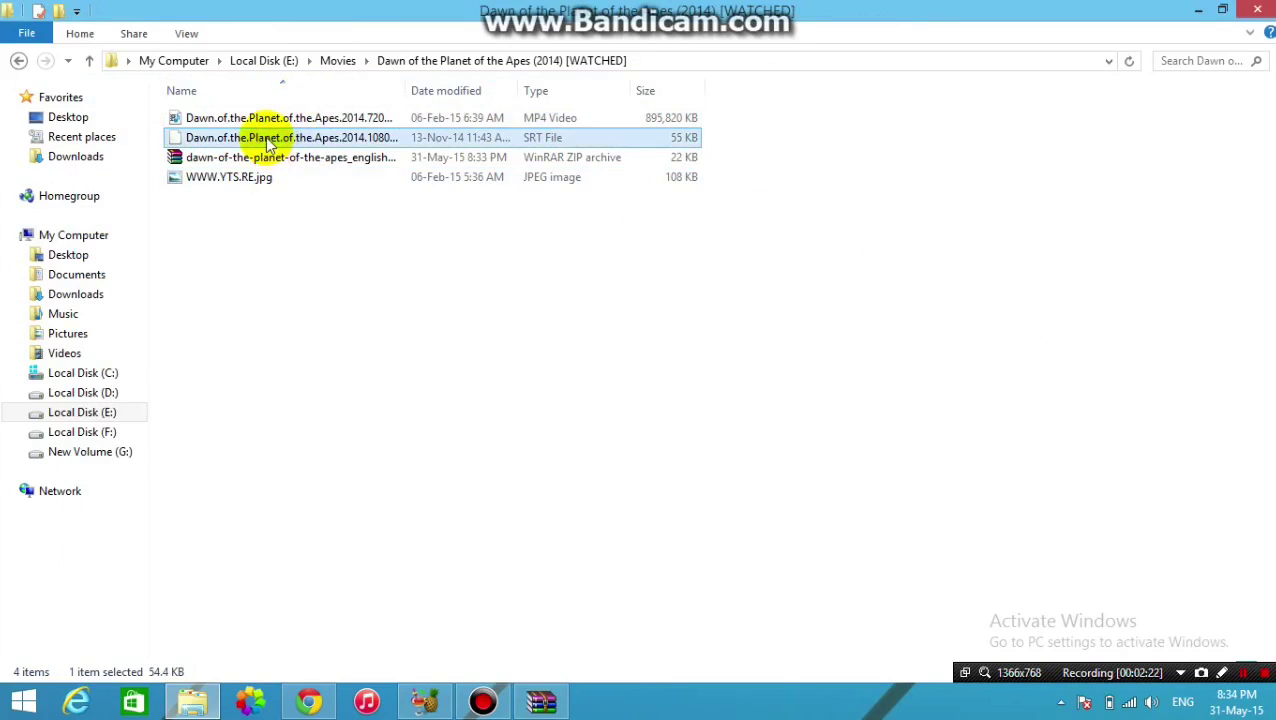
left_click(268, 140)
key("BackSpace")
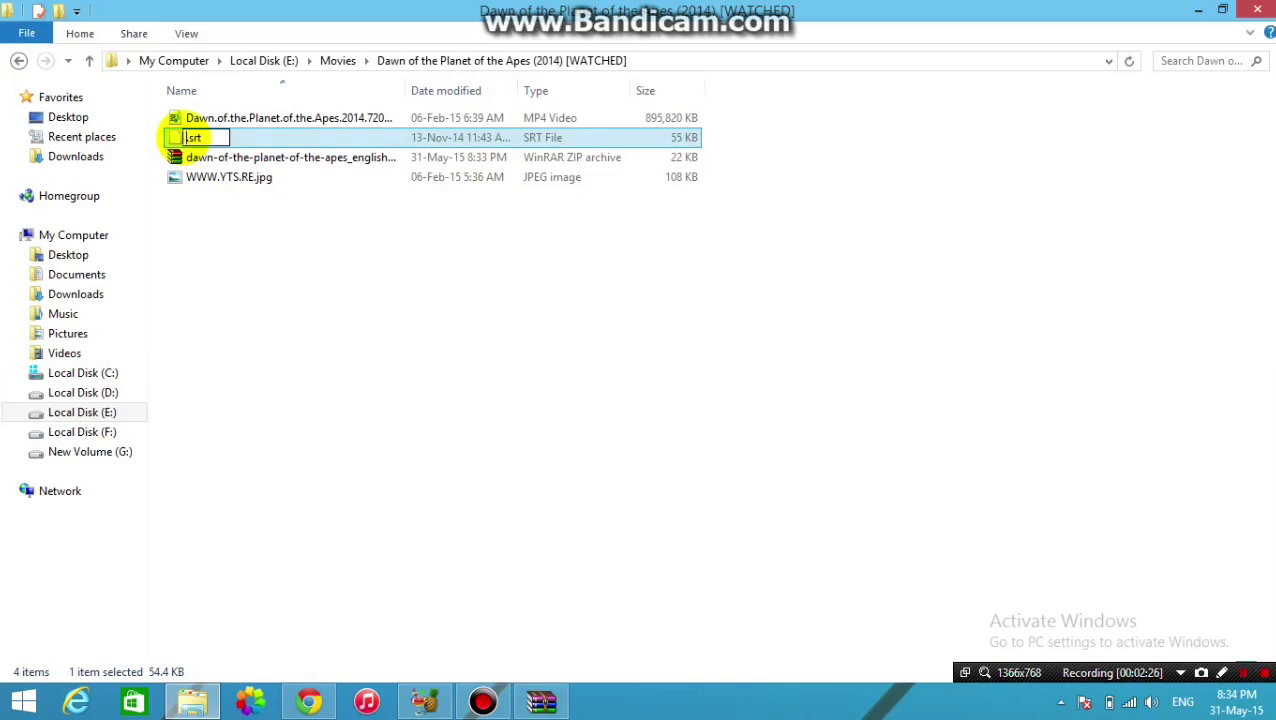
right_click(190, 137)
left_click(265, 216)
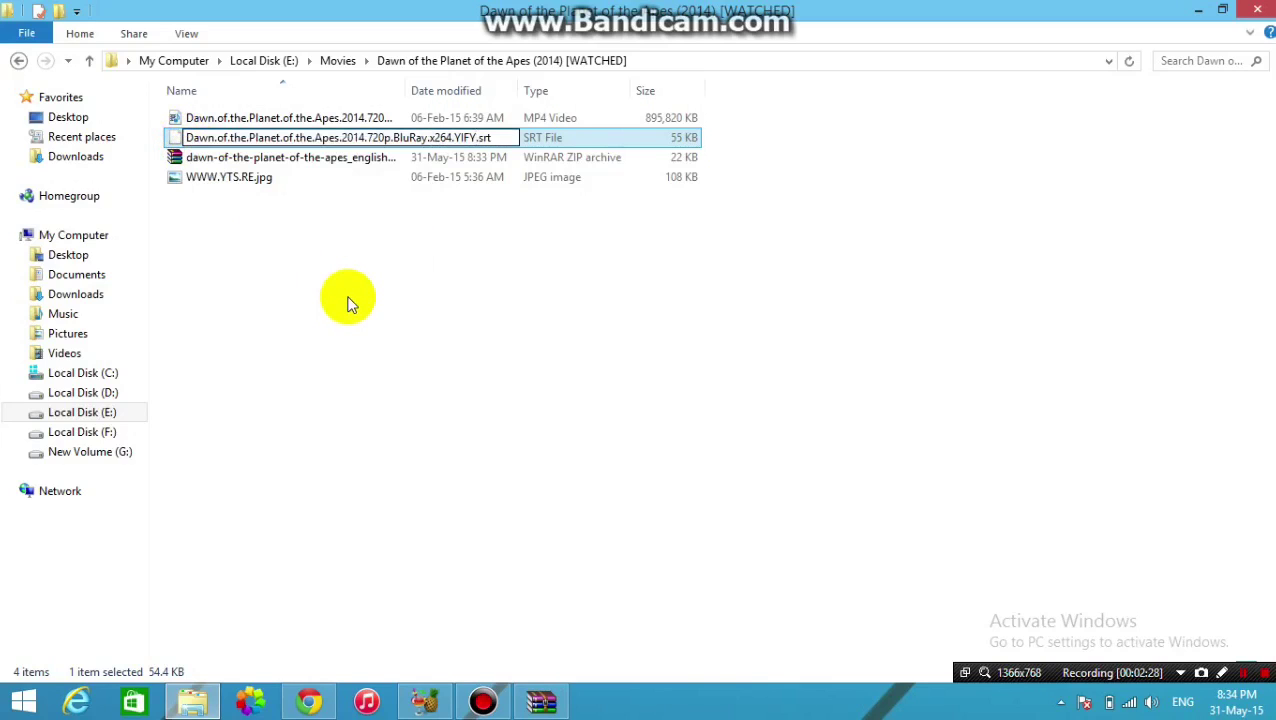
key("Return")
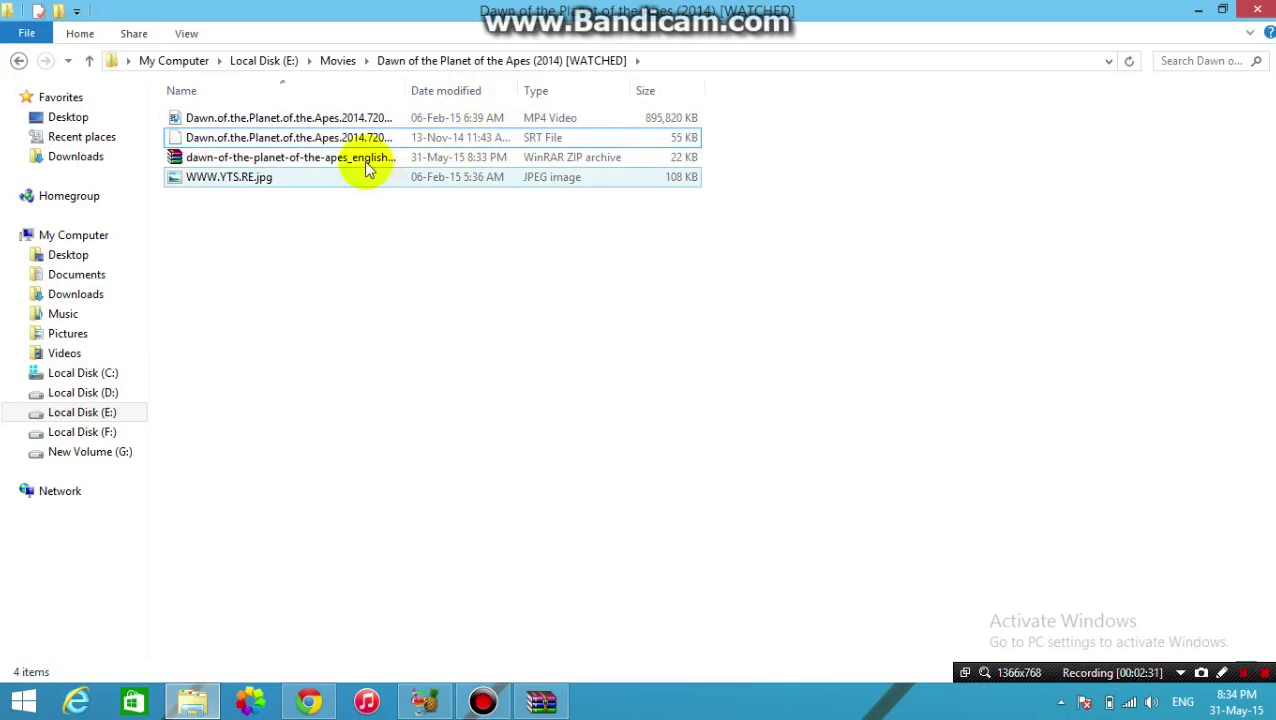
right_click(365, 162)
left_click(415, 399)
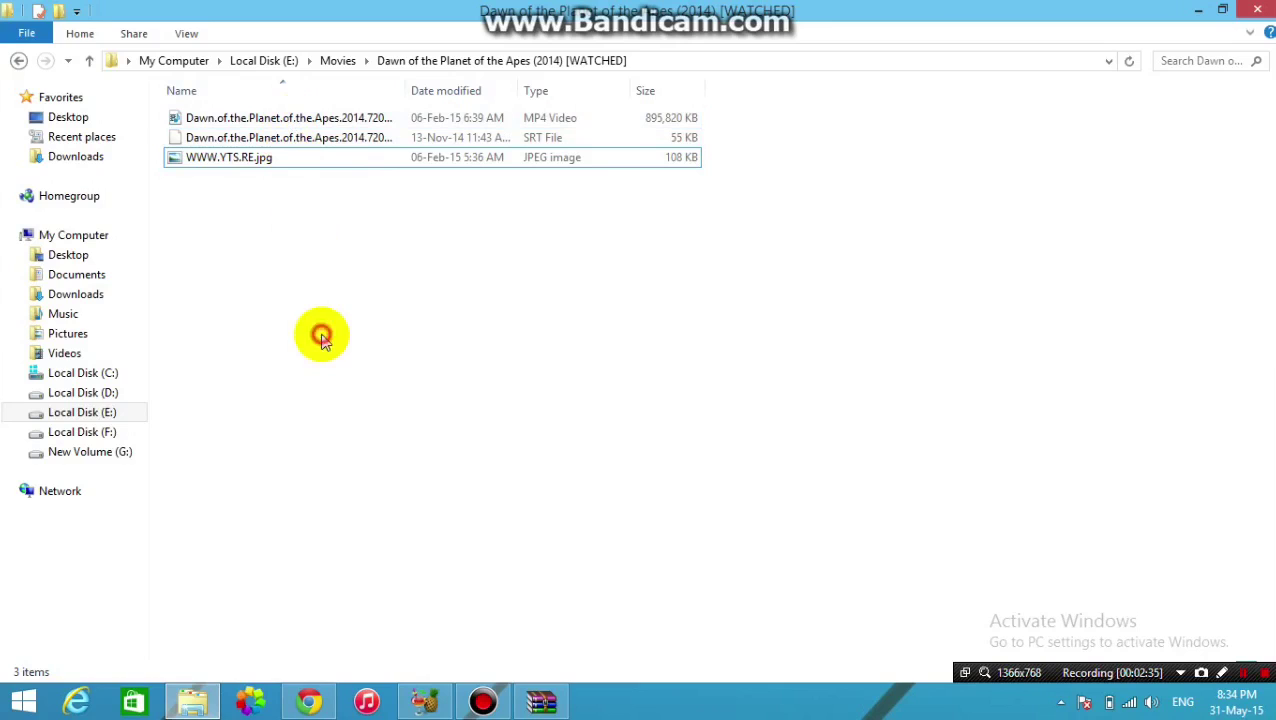
Step: Minimize Explorer and Chrome, close WinRAR, and launch HandBrake from the desktop
left_click(1197, 12)
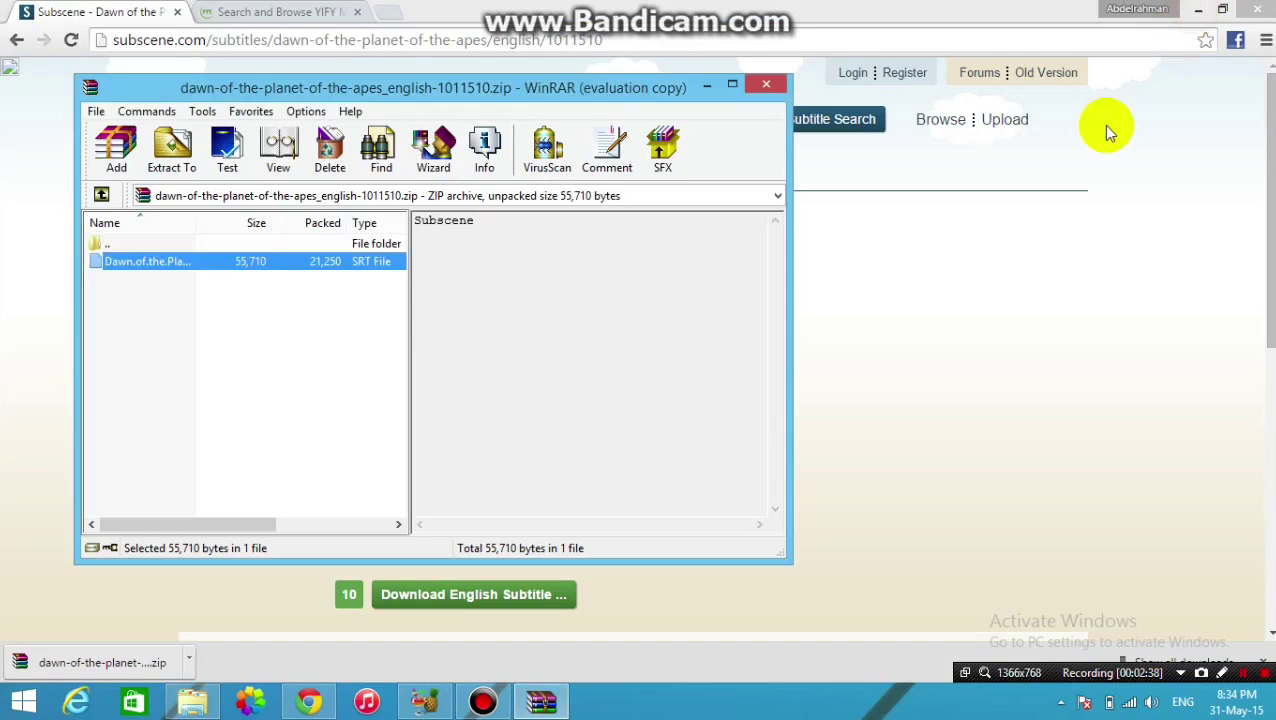
left_click(766, 84)
left_click(1197, 10)
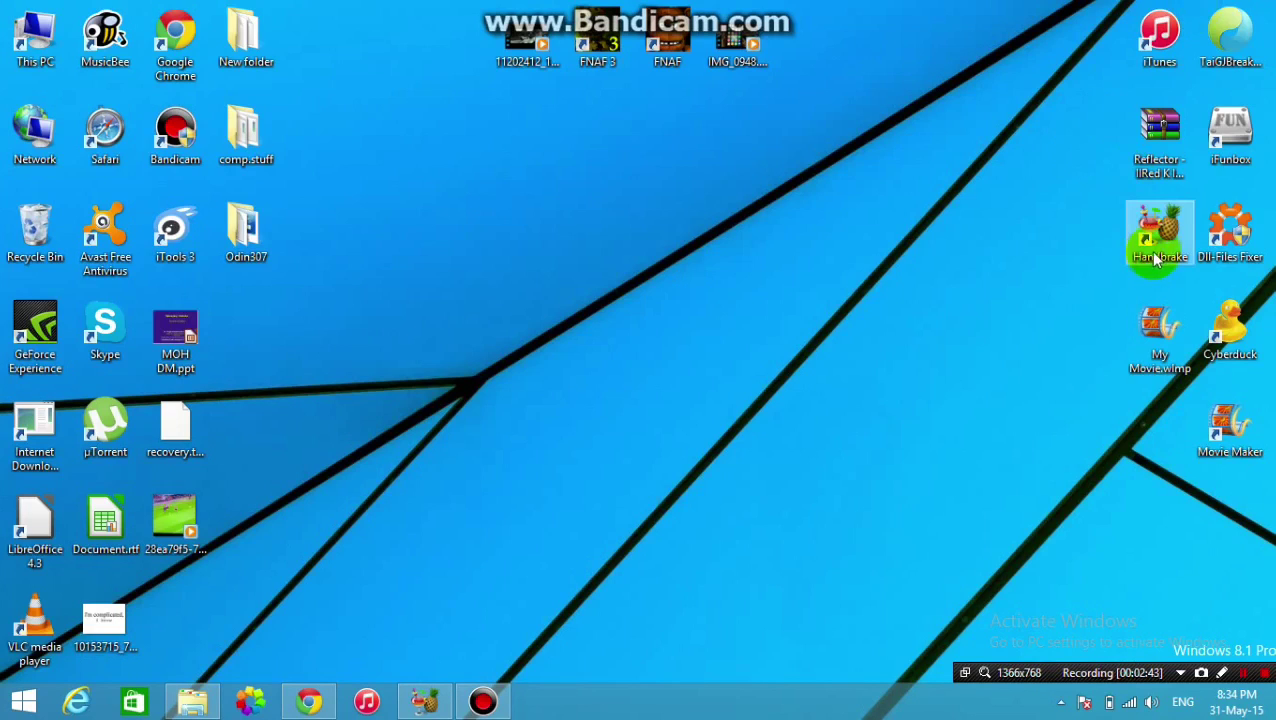
left_click_drag(1149, 245, 834, 238)
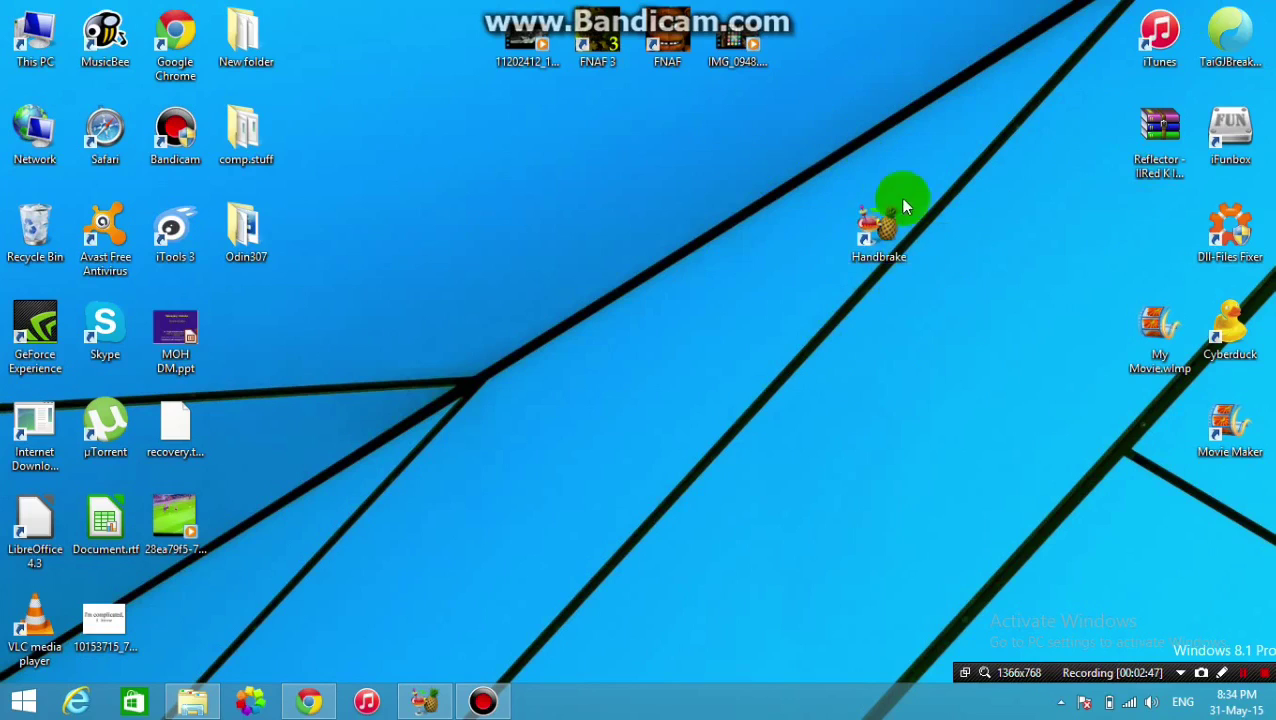
double_click(889, 251)
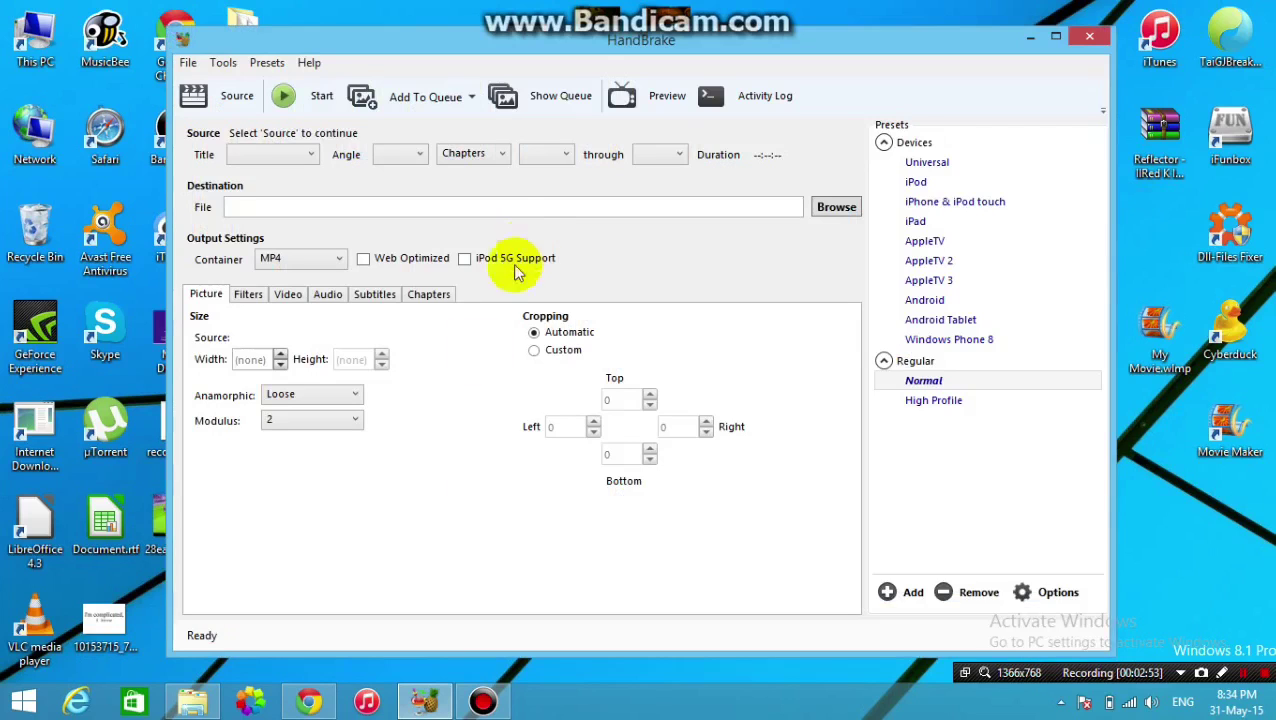
Step: Load the E:\Movies\Dawn of the Planet of the Apes (2014) [WATCHED] folder as source
left_click(224, 106)
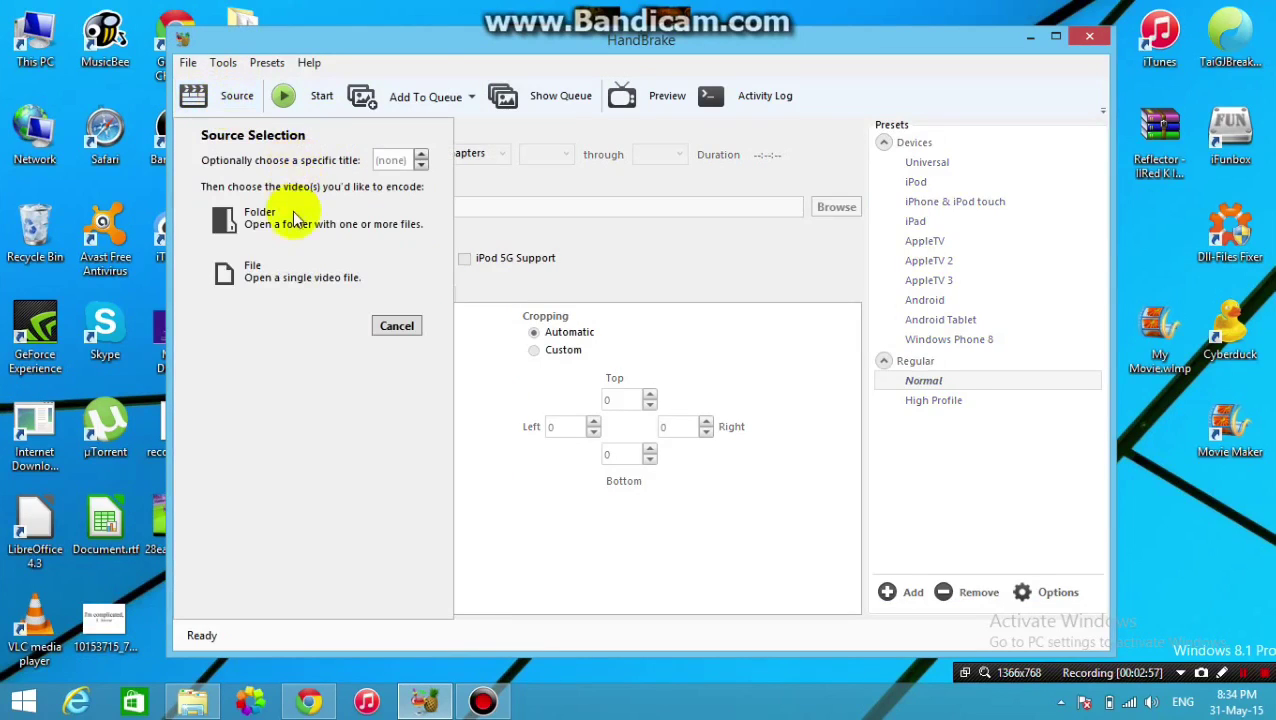
left_click(281, 221)
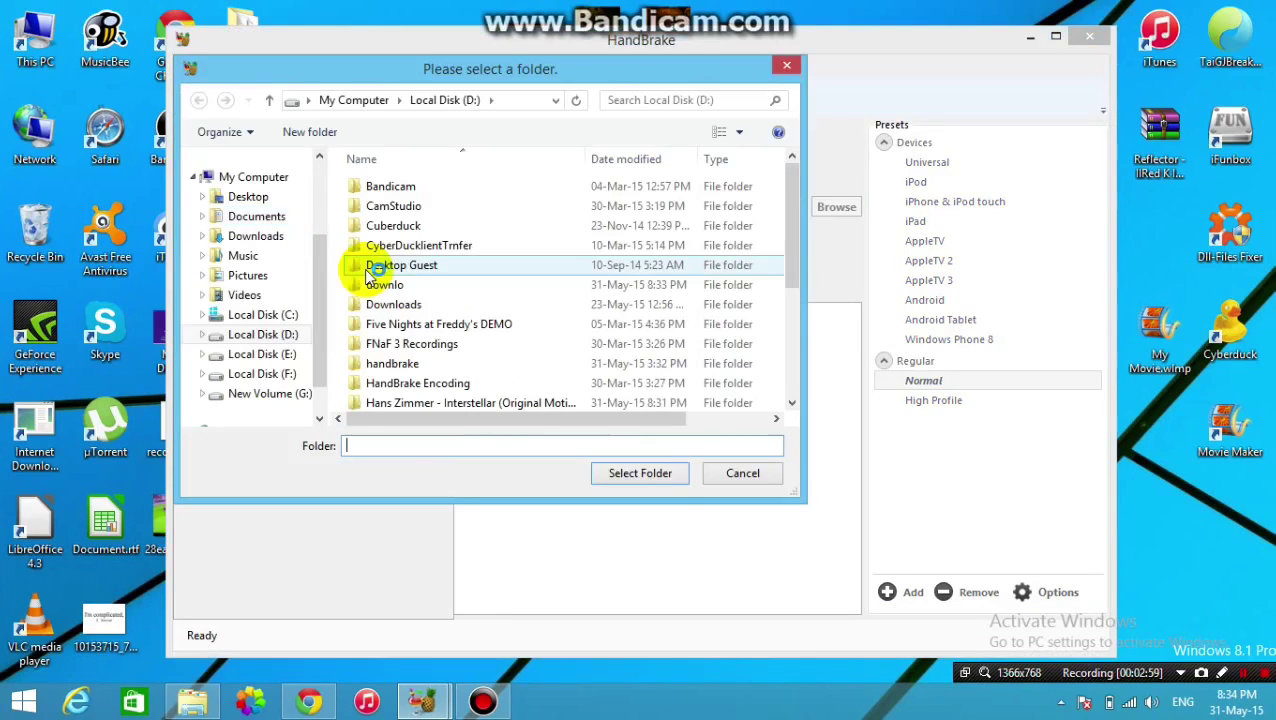
left_click(305, 356)
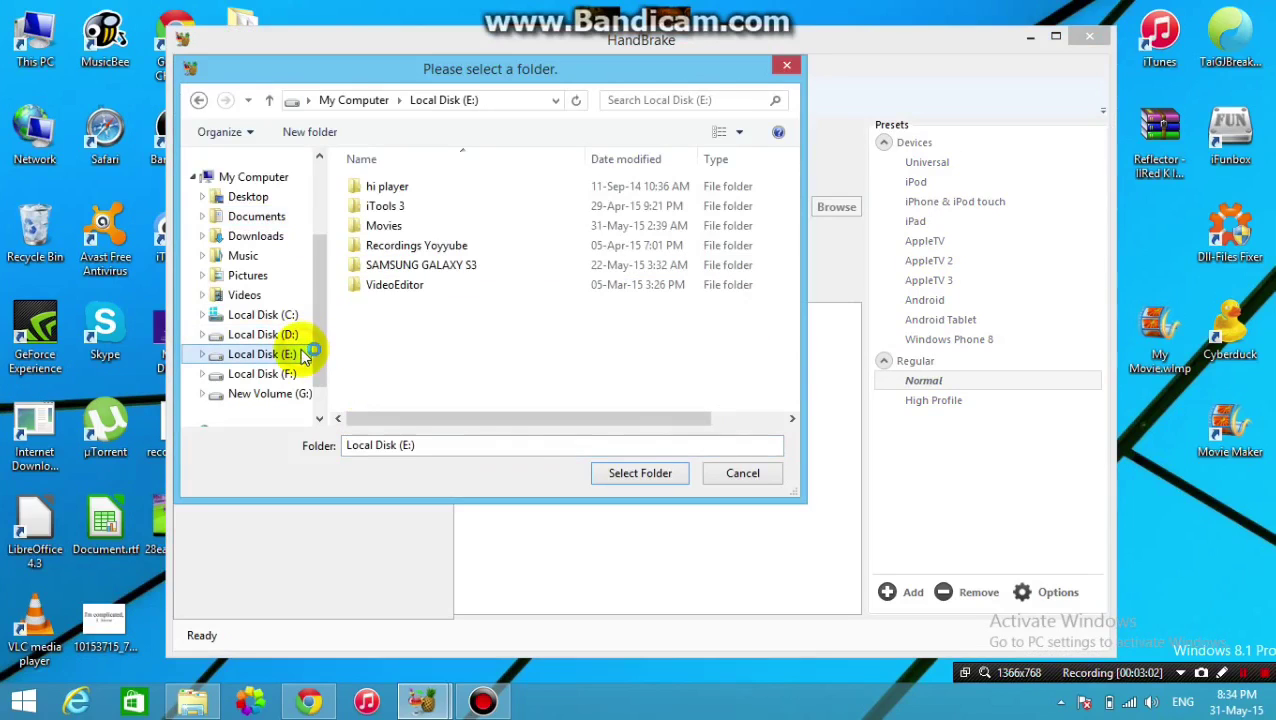
double_click(512, 232)
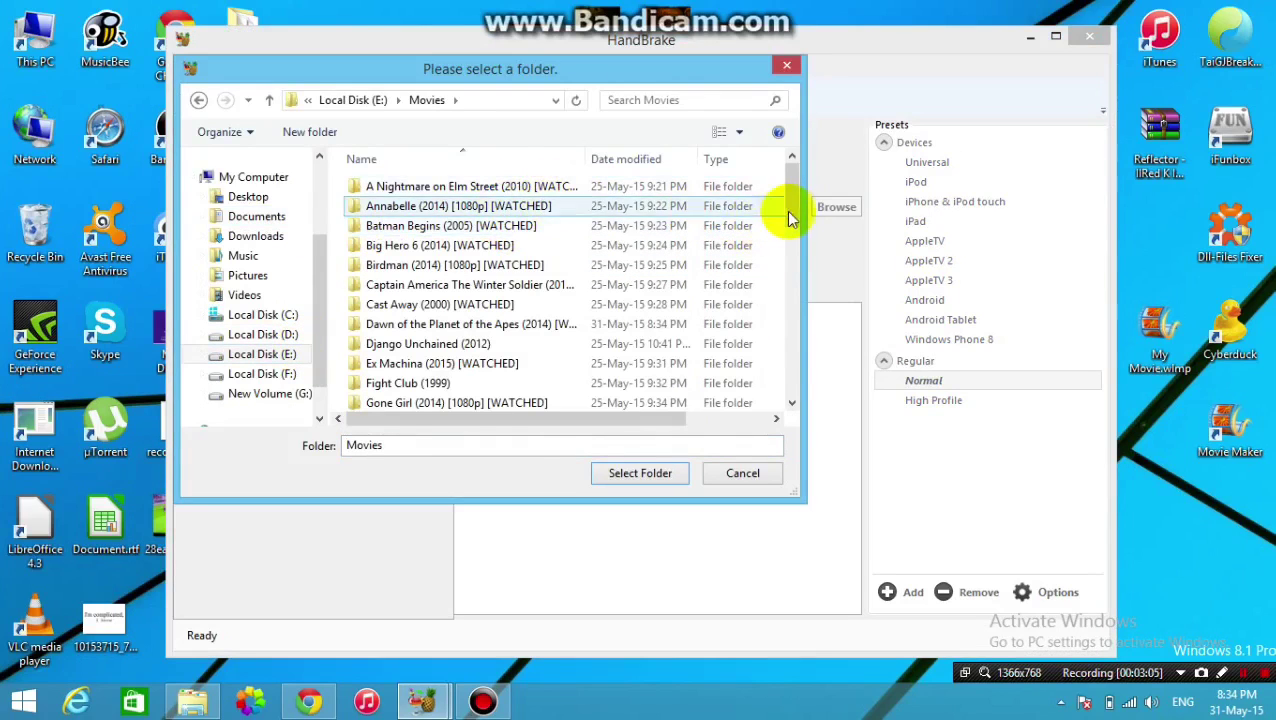
double_click(518, 323)
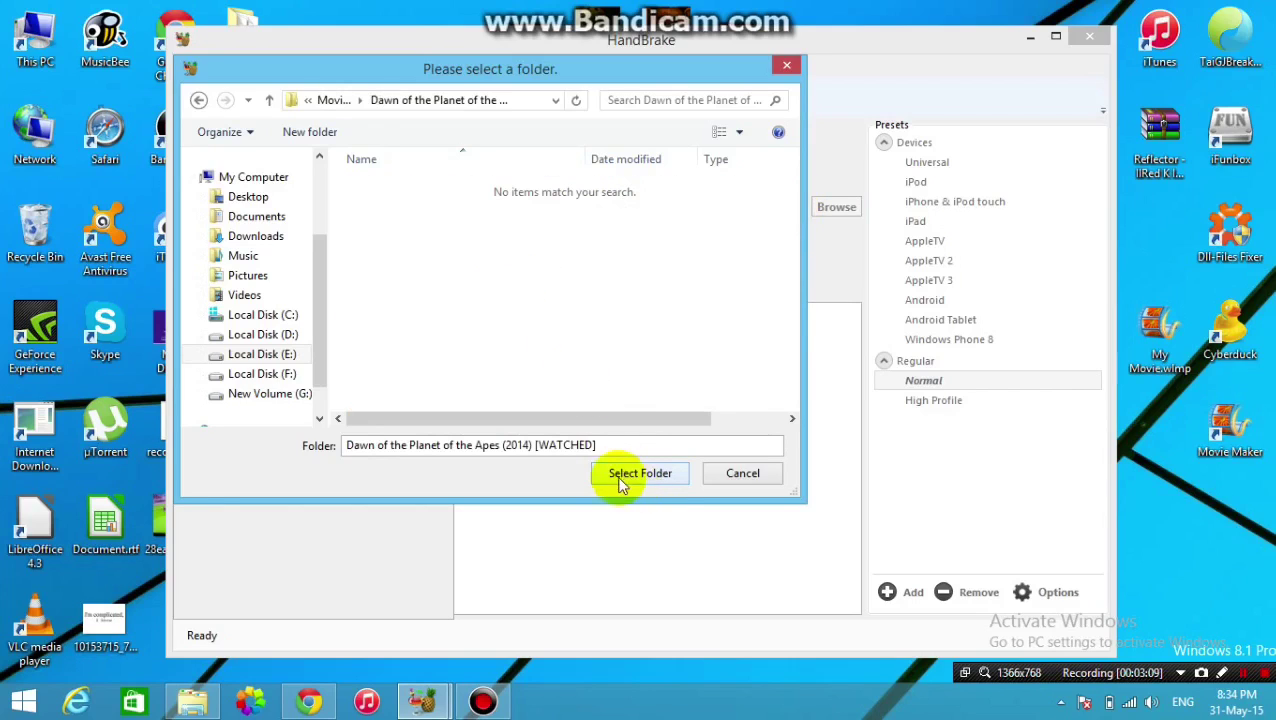
left_click(621, 476)
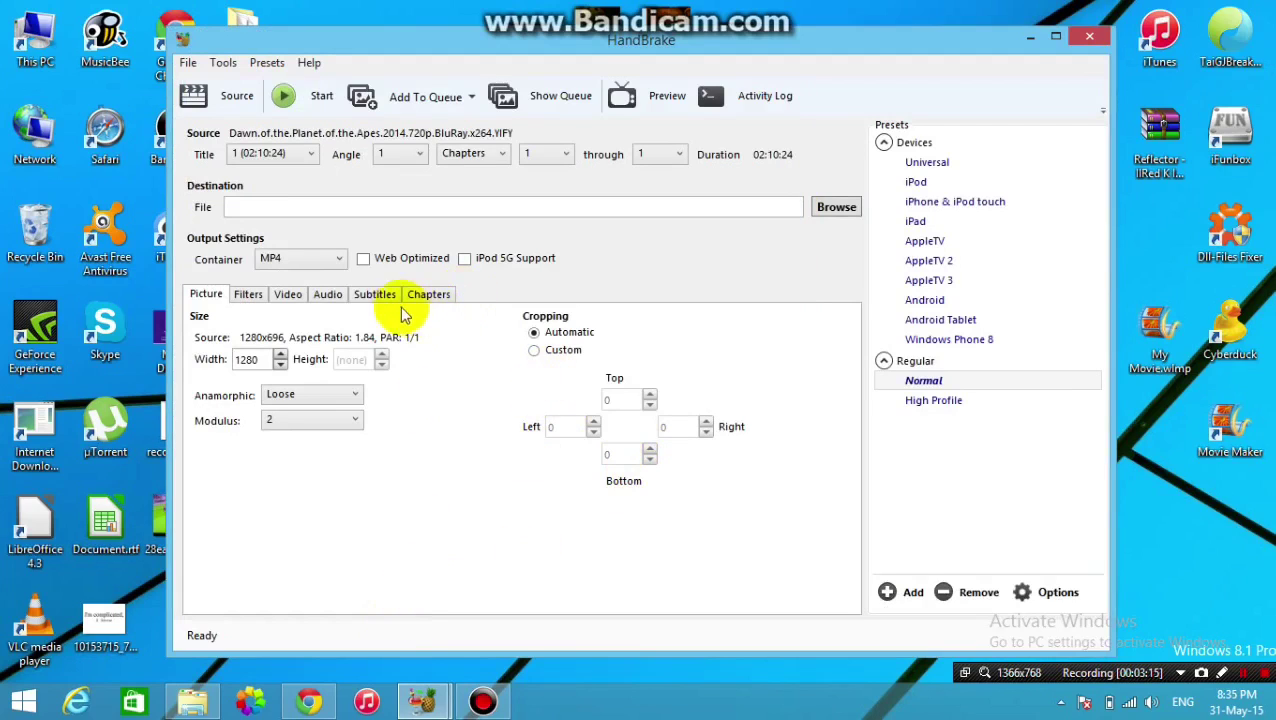
Step: Import the movie's SRT as an English subtitle track with Burn In enabled
left_click(376, 296)
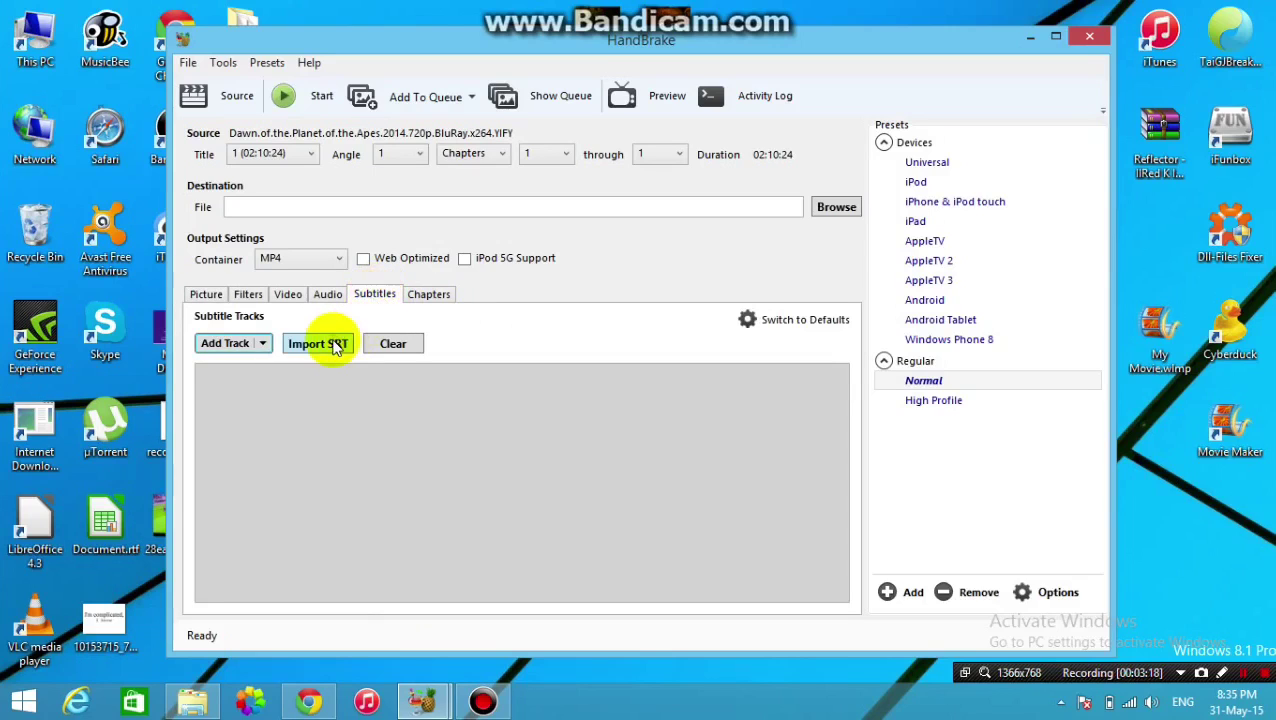
left_click(320, 343)
double_click(421, 186)
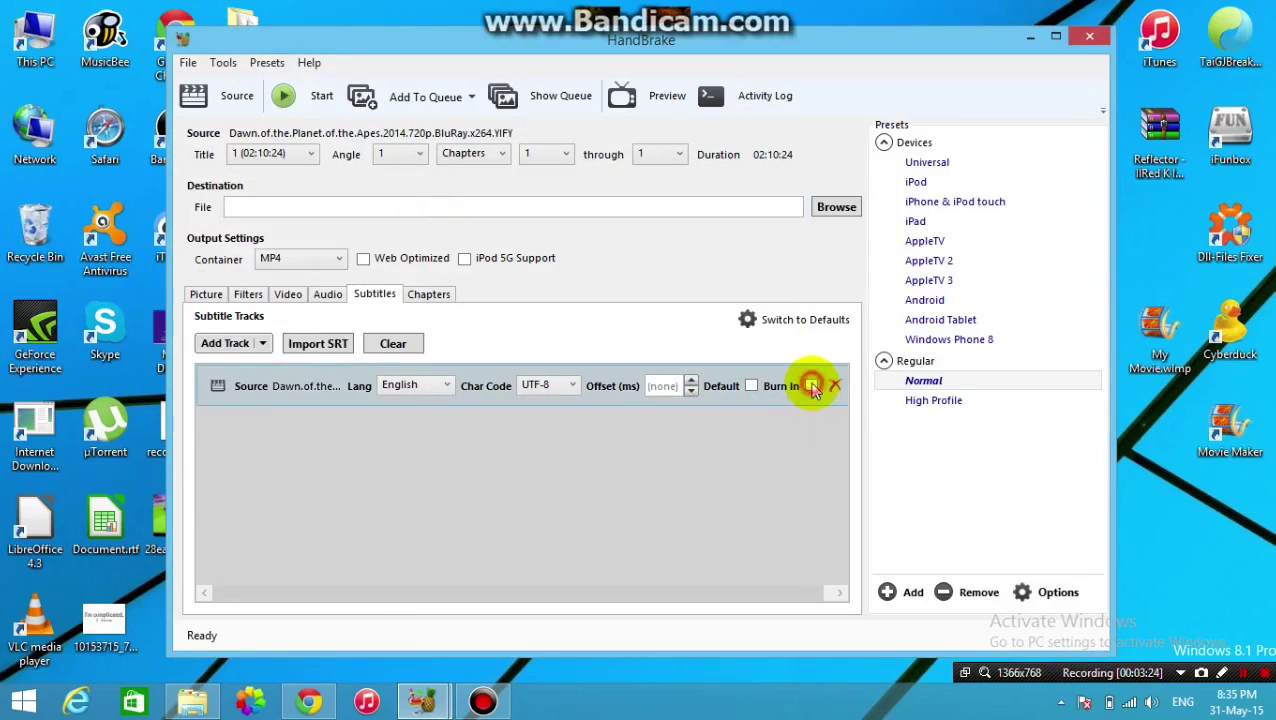
left_click(811, 386)
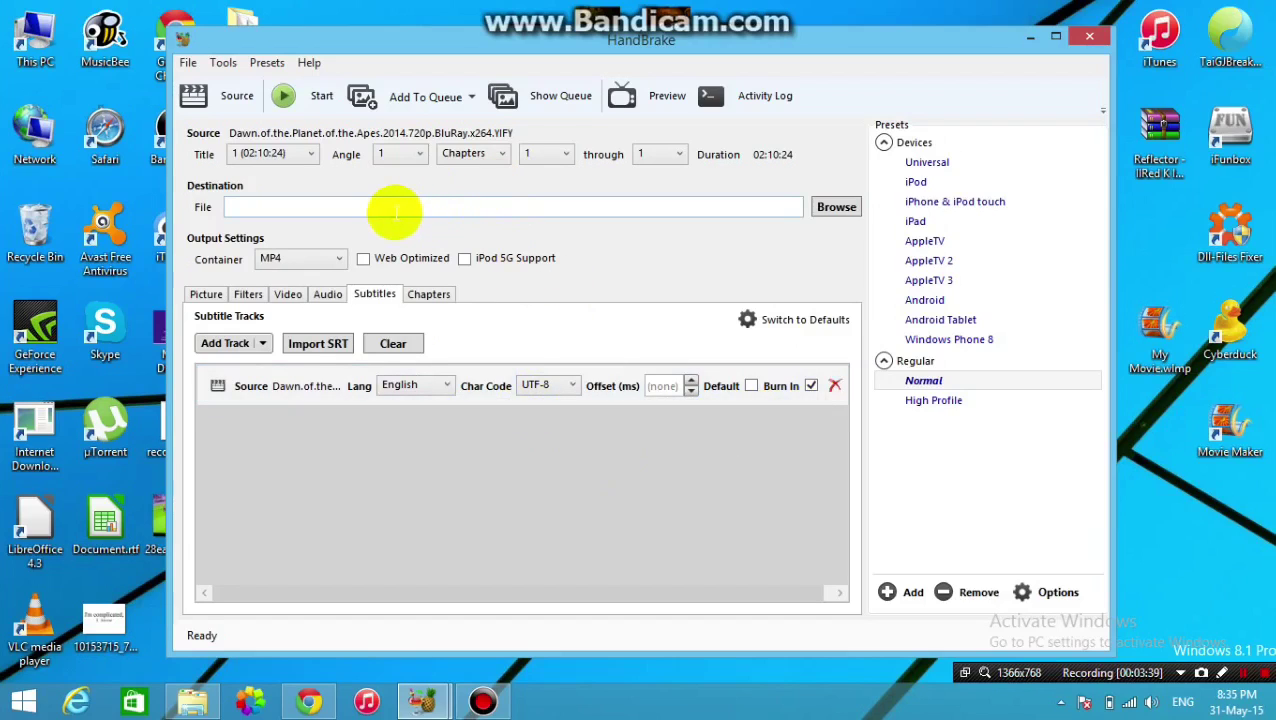
Step: Save the output as 'Dawn Of The Planet Of The Ape1s.mp4' in E:\Movies\zTV Movies
left_click(838, 207)
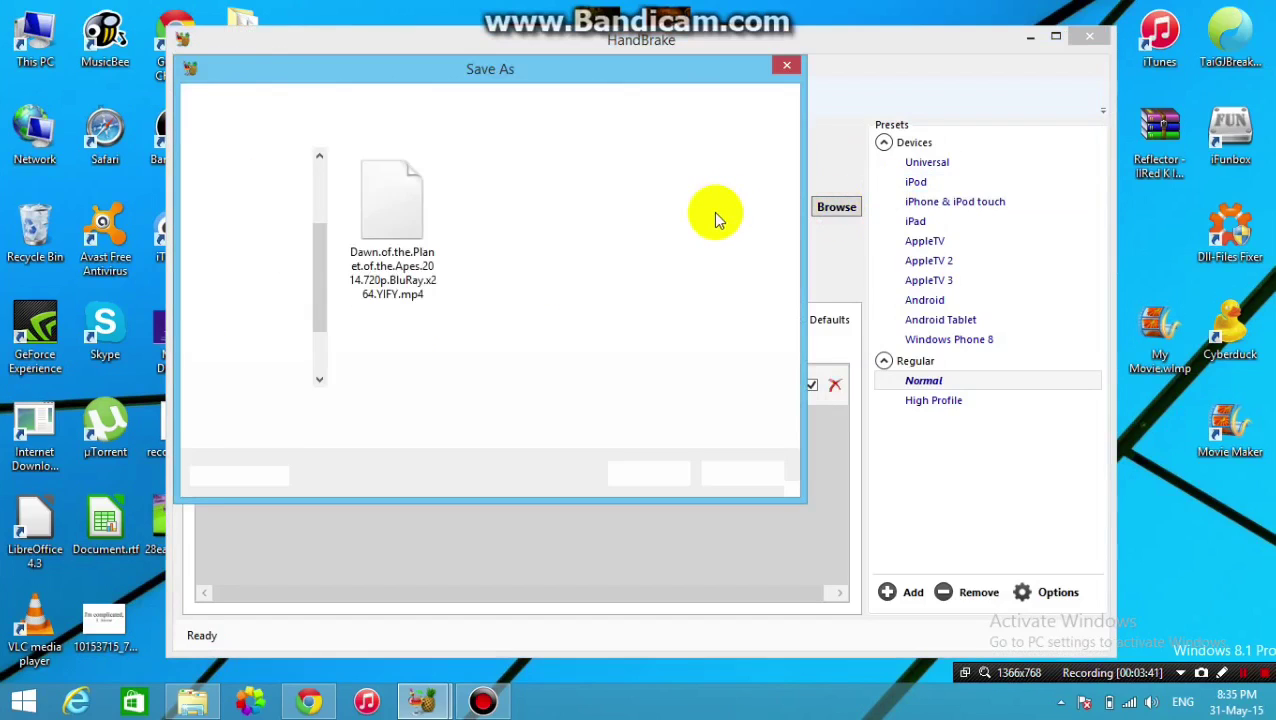
scroll(310, 335, "down", 1)
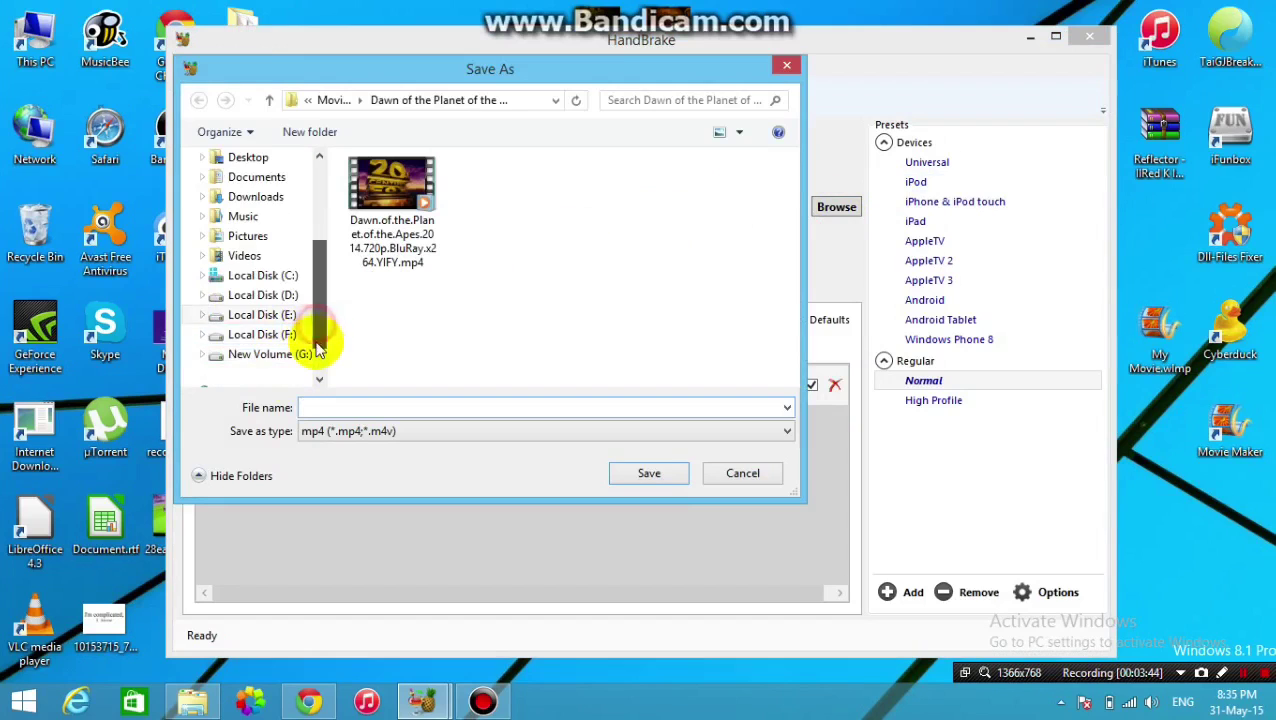
left_click(288, 316)
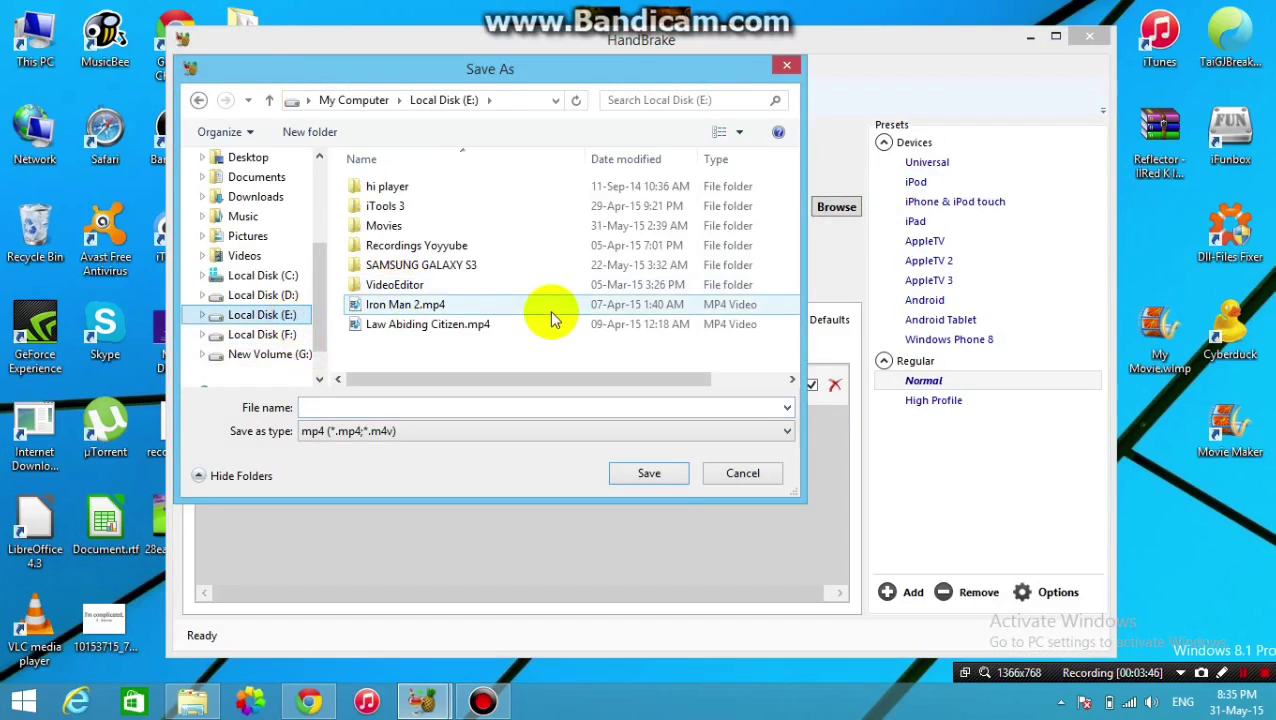
double_click(463, 224)
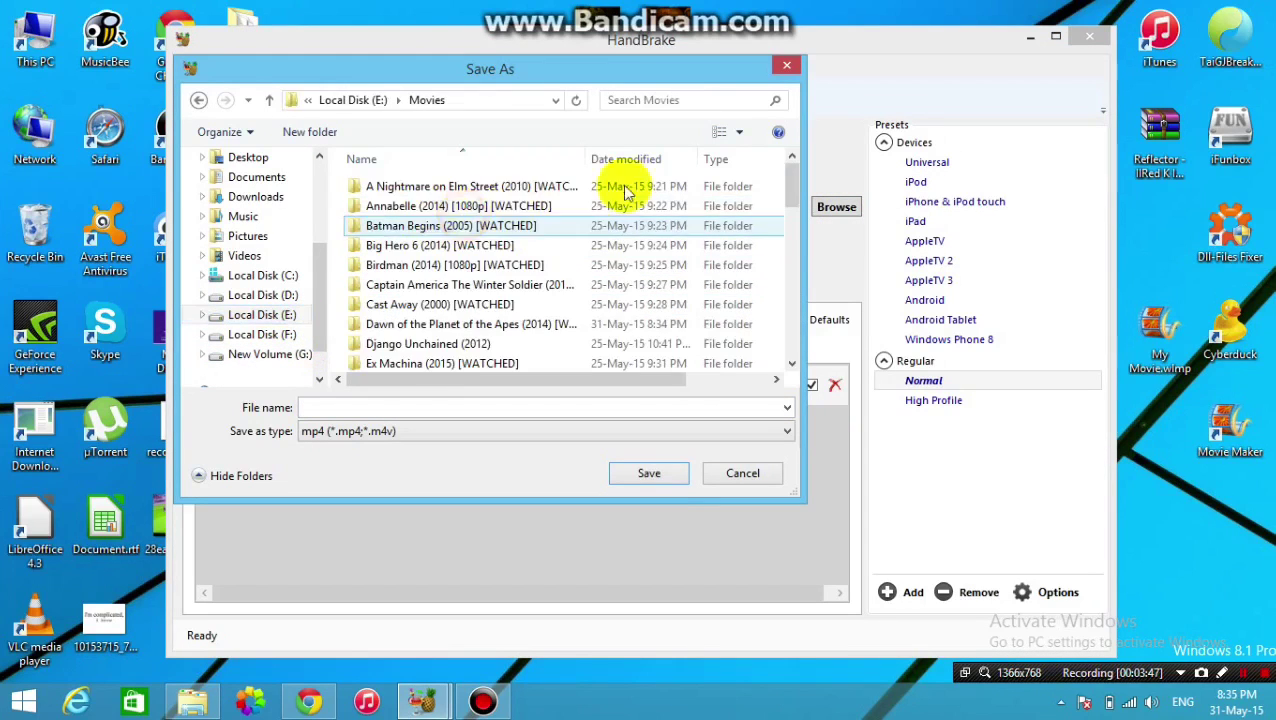
left_click_drag(790, 206, 795, 345)
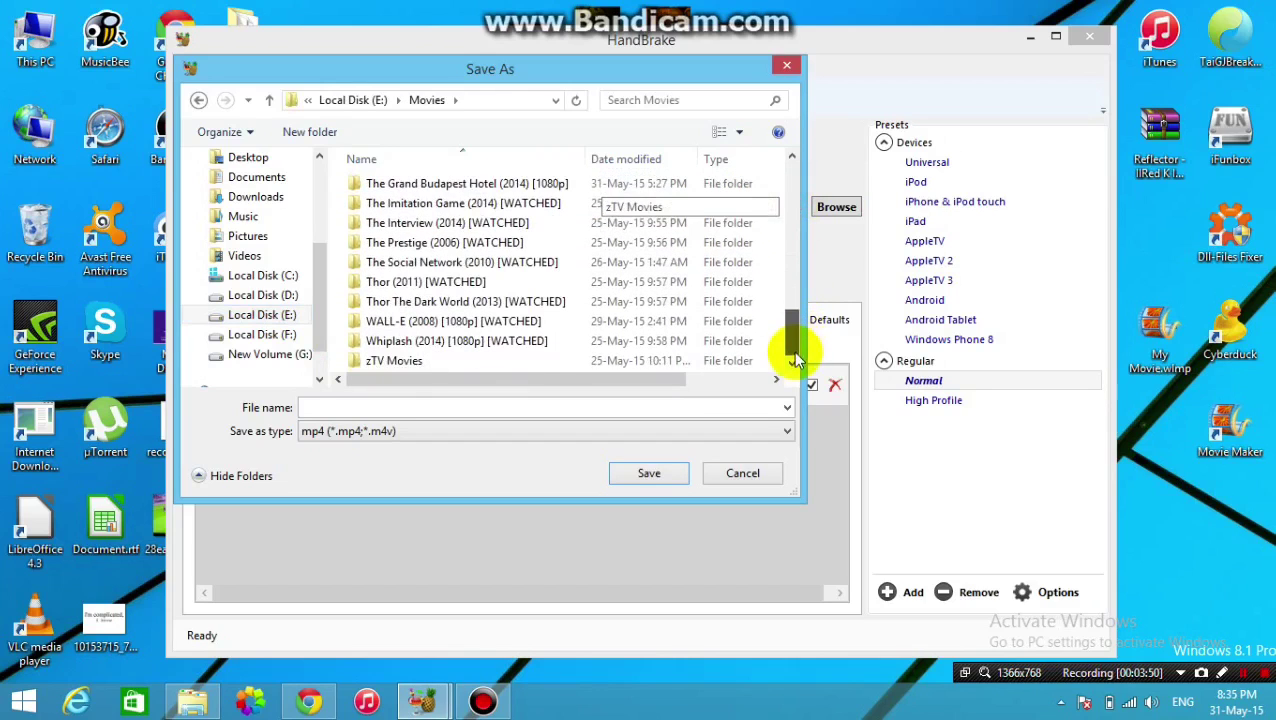
double_click(566, 362)
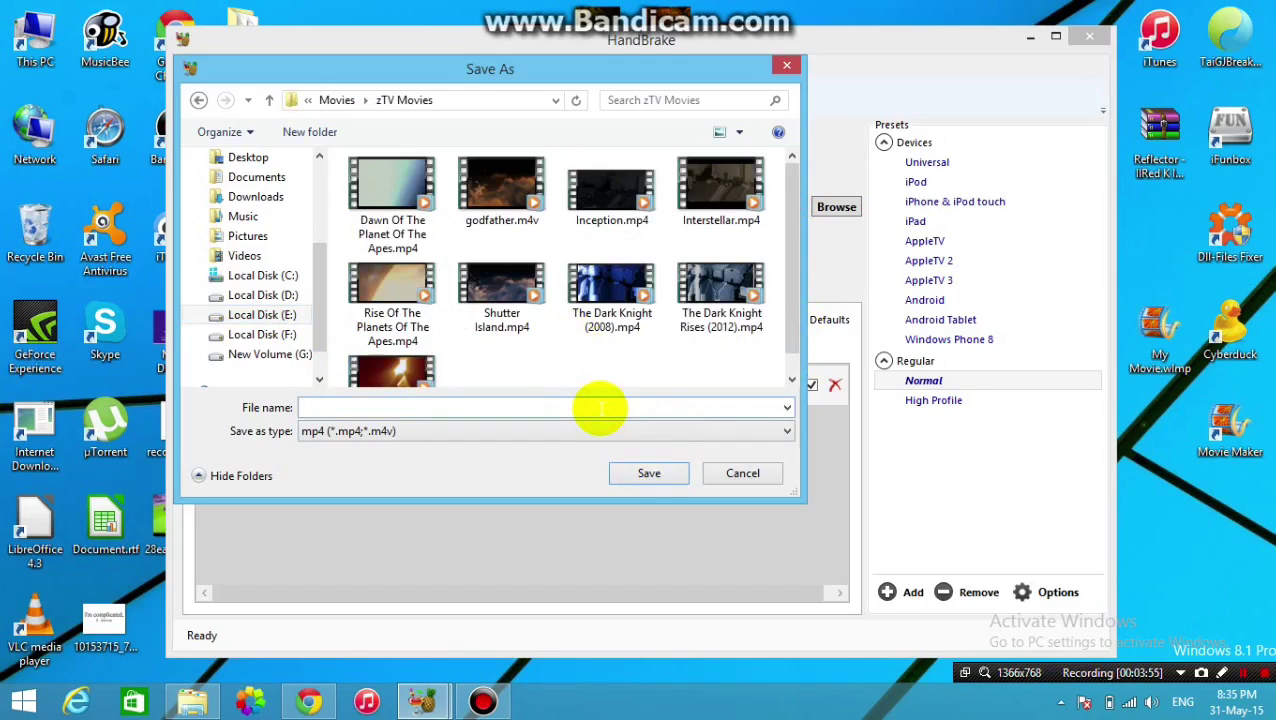
type("Dawn Of The Planet Of The Ape1s.mp4")
left_click(629, 470)
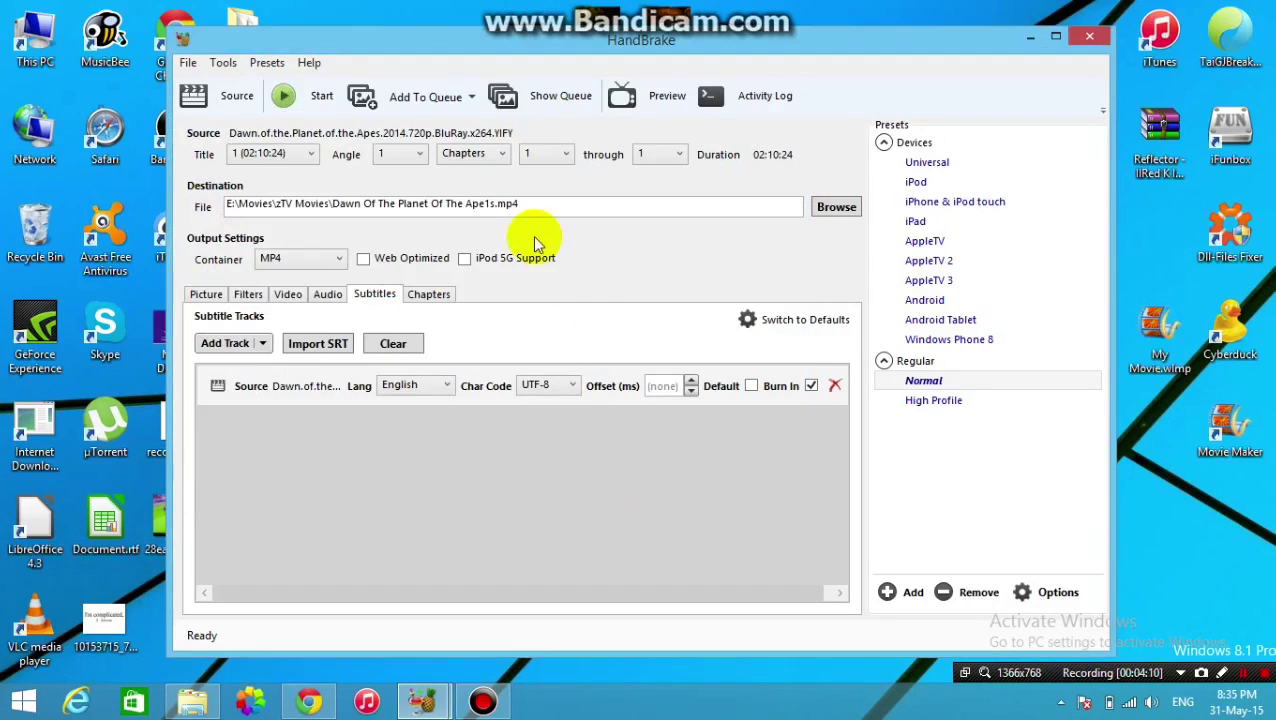
Step: Start the encode and let it run until the queue reports finished
left_click(310, 98)
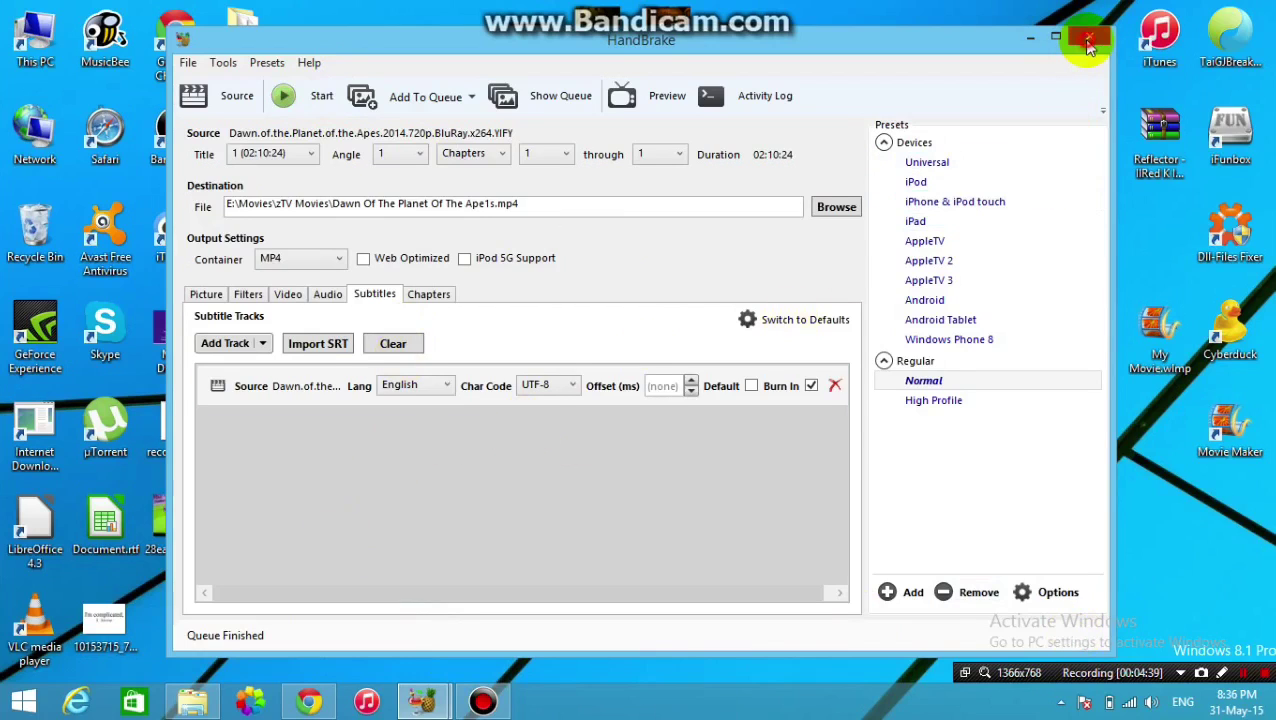
Step: Close HandBrake, then open Dawn Of The Planet Of The Apes.mp4 from Movies > zTV Movies in VLC media player
left_click(1090, 40)
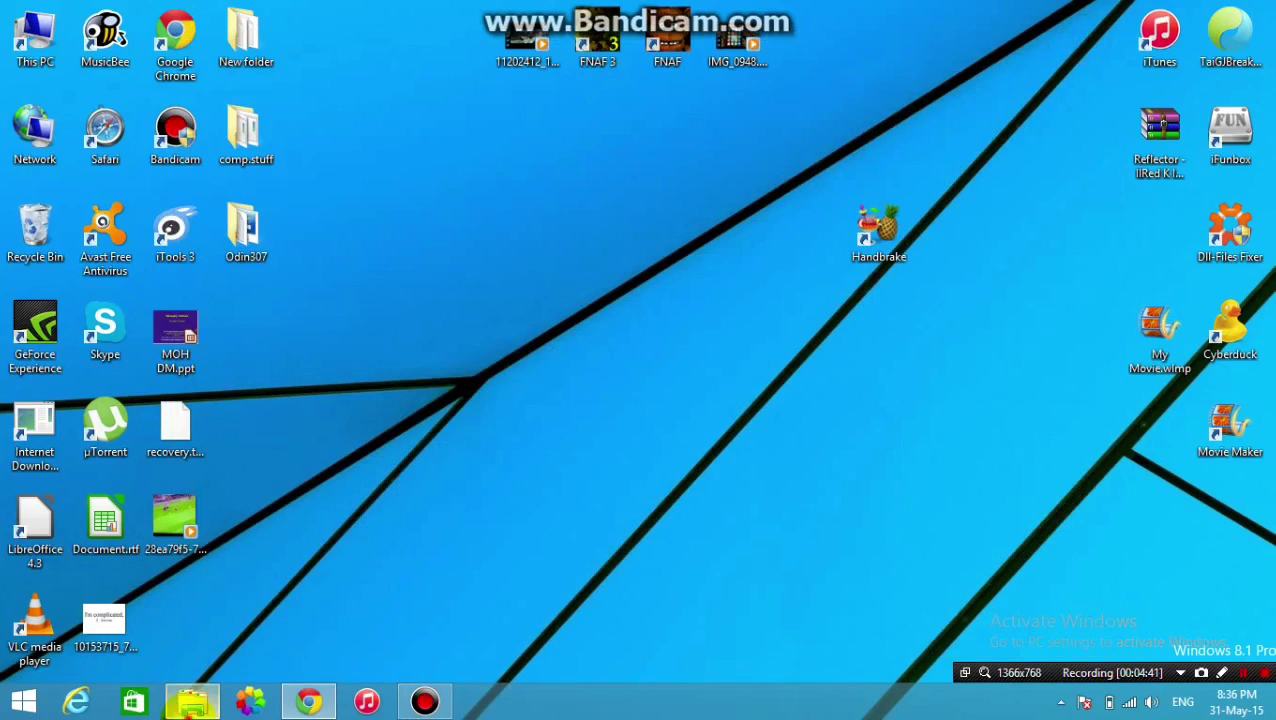
left_click(192, 700)
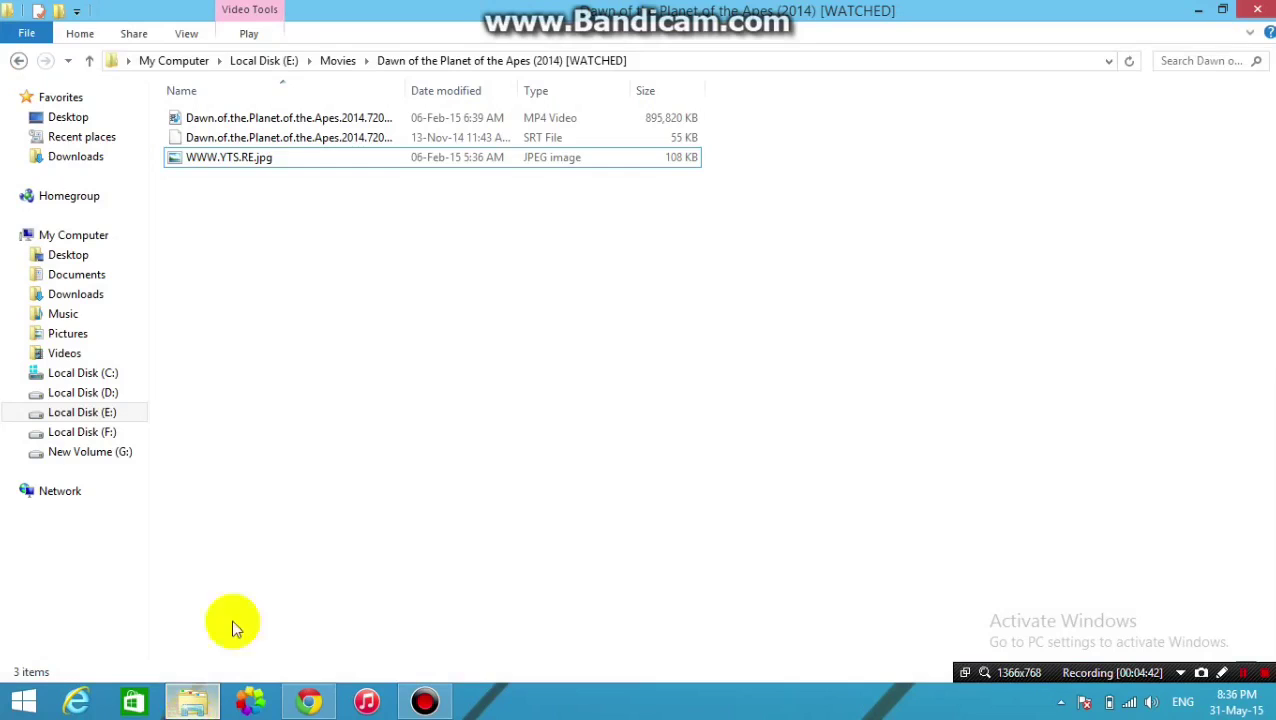
left_click(18, 62)
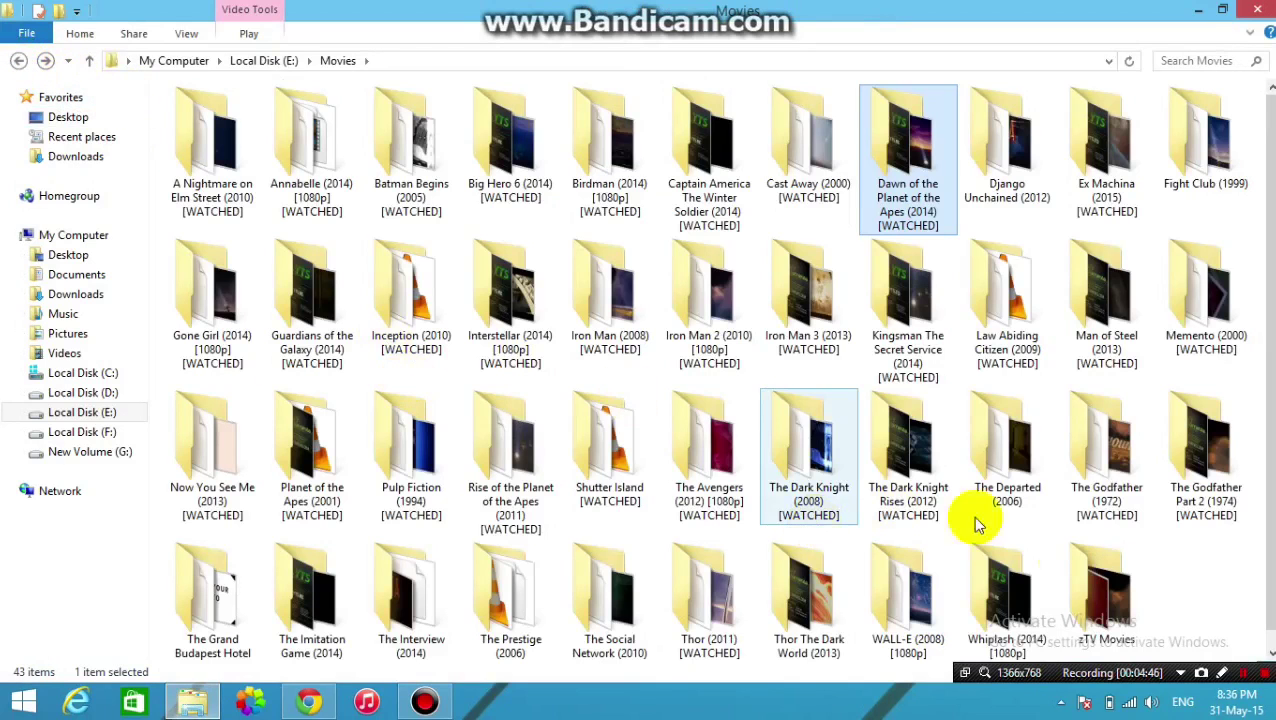
double_click(1108, 603)
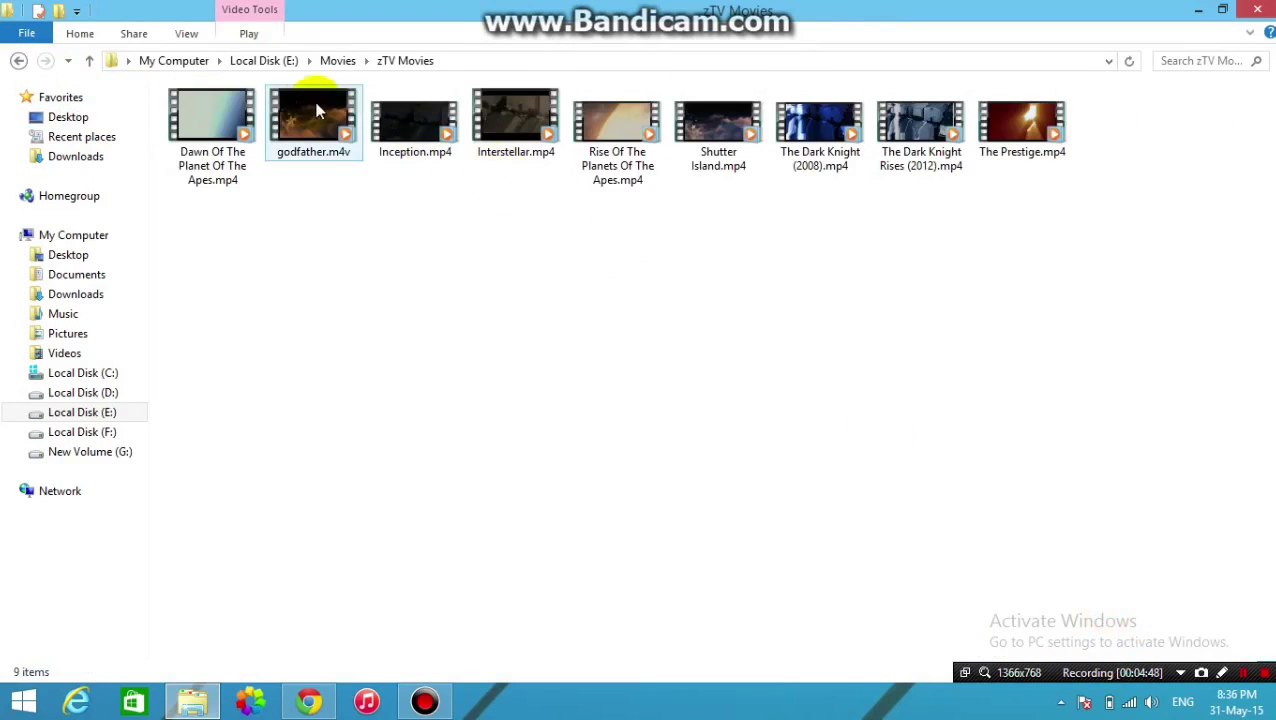
left_click(20, 63)
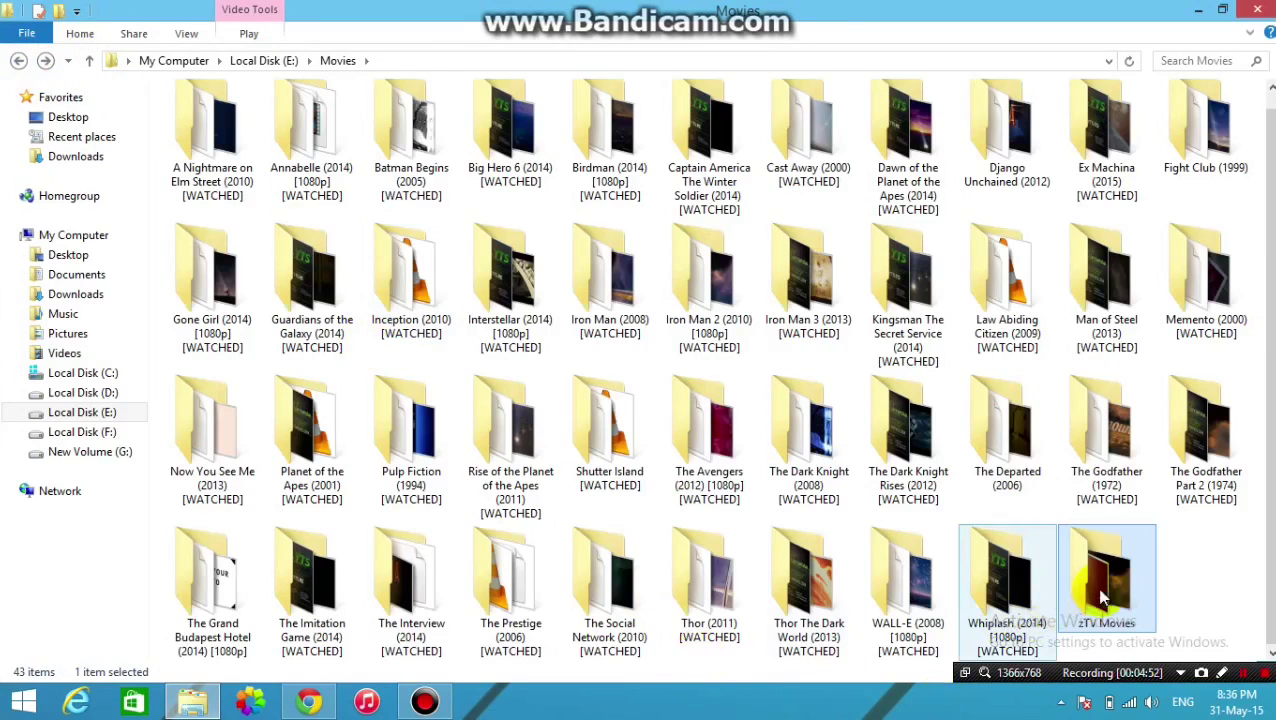
double_click(1107, 588)
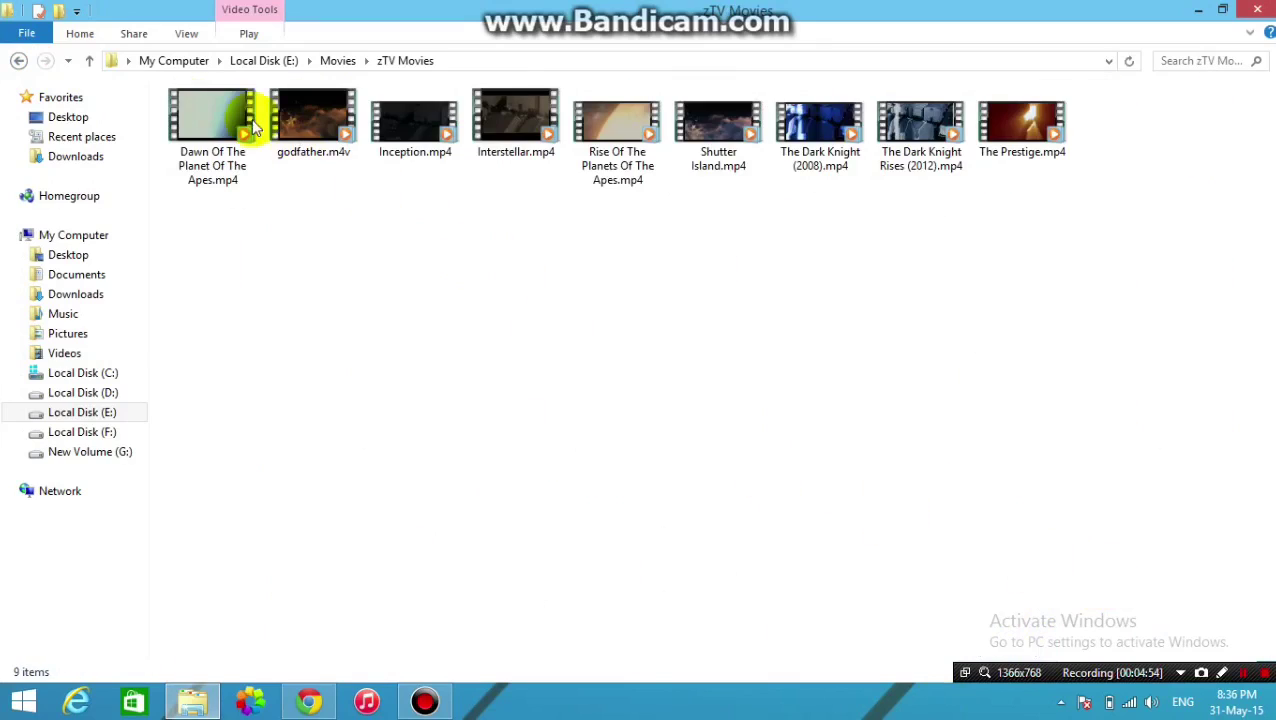
right_click(207, 107)
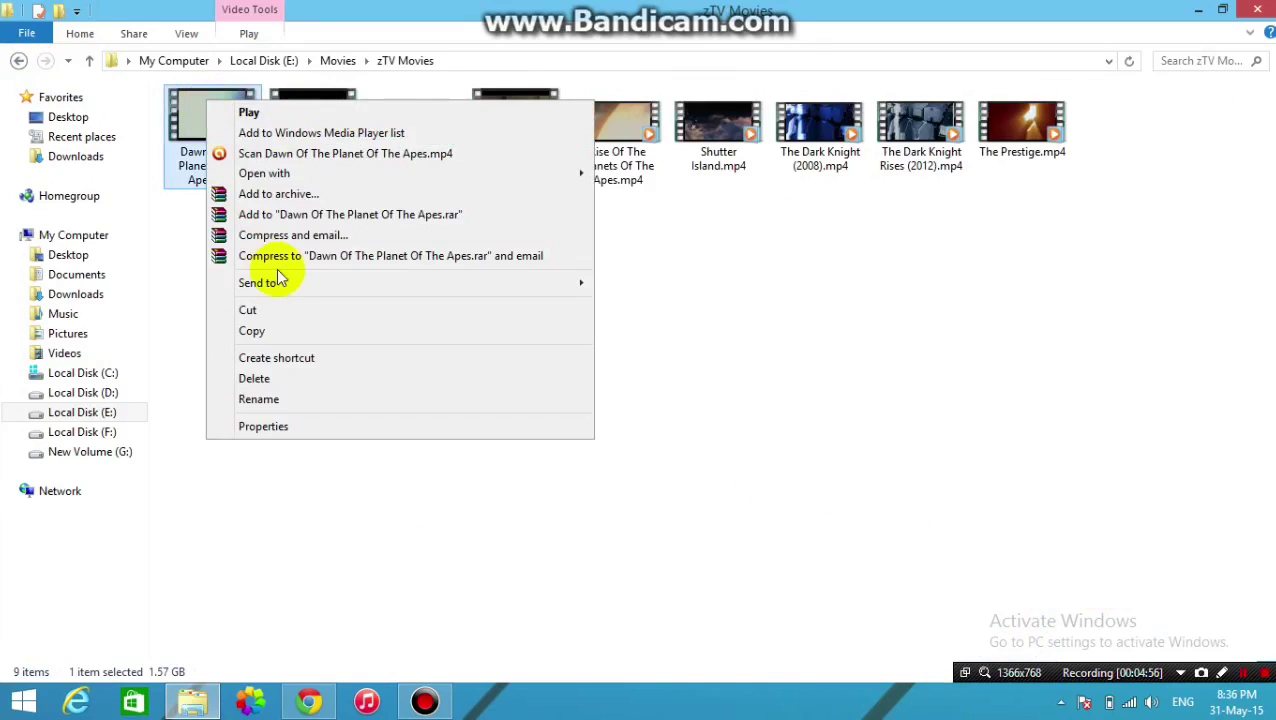
left_click(718, 237)
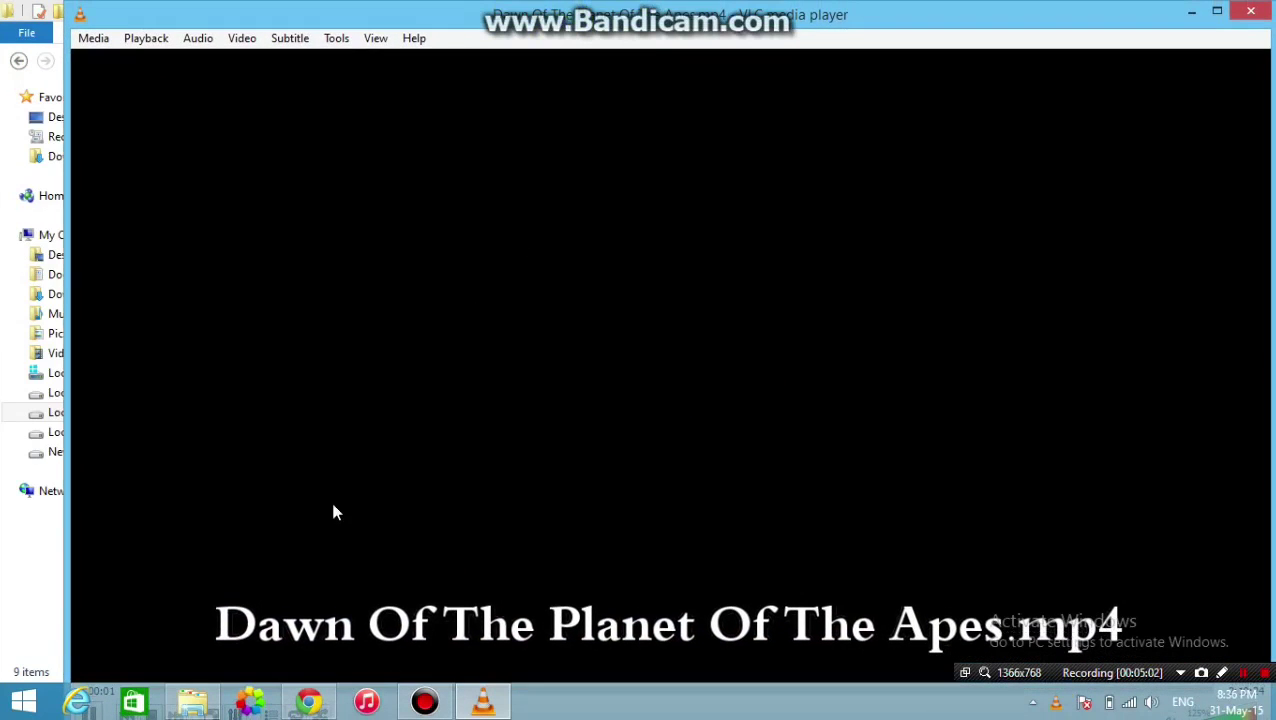
Step: Switch the VLC video to full screen and jump to a different point on the seek bar
double_click(587, 472)
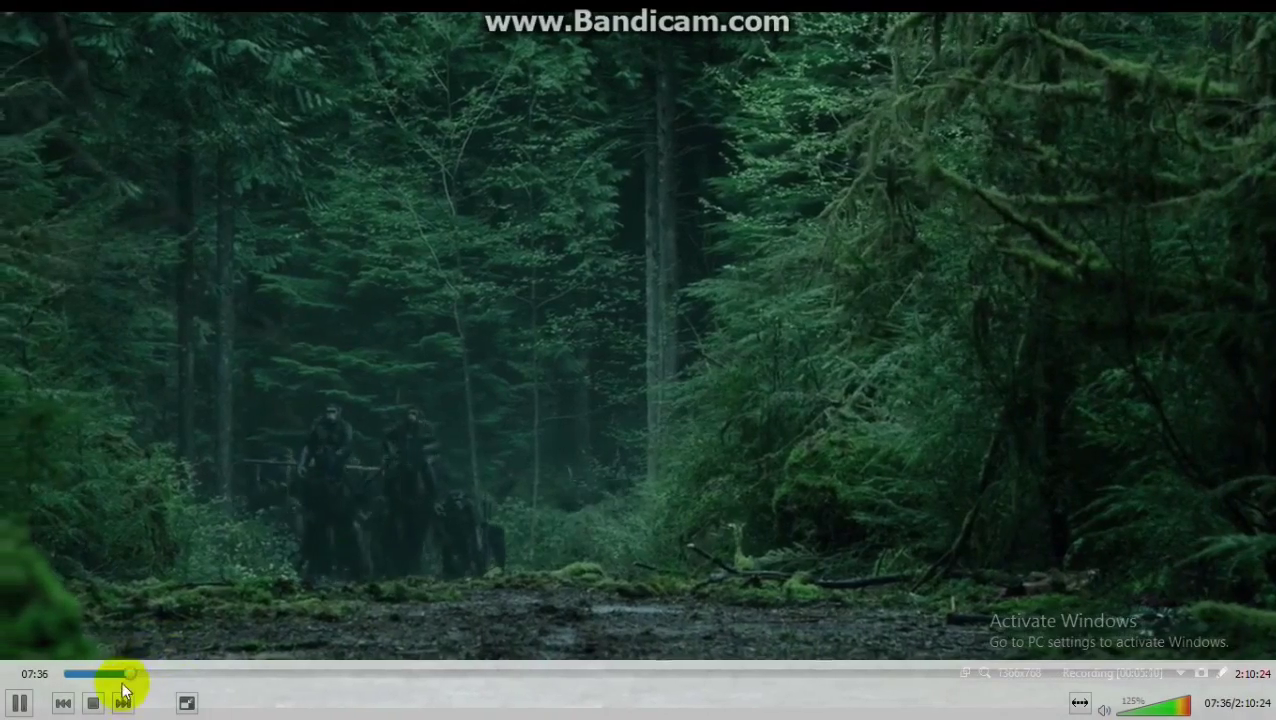
left_click(120, 675)
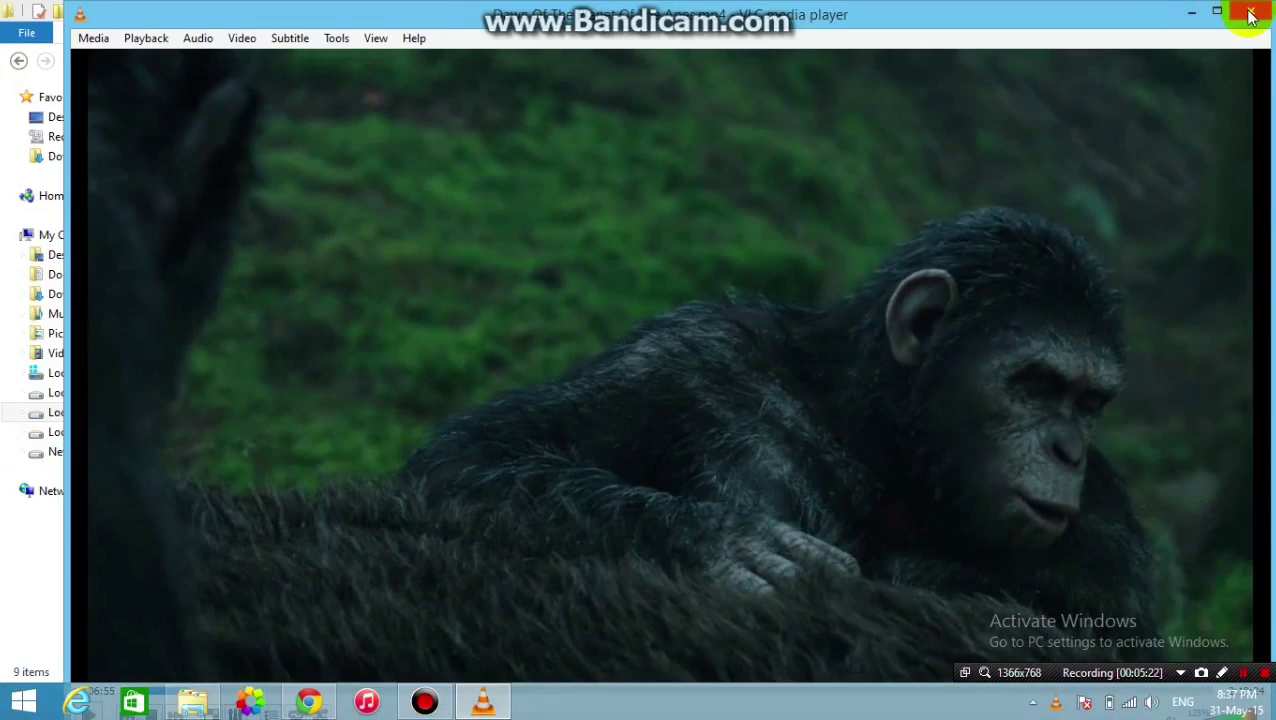
Step: Close VLC, deselect the file, and glance at Chrome's YTS tab before minimizing it to reveal zTV Movies
left_click(1250, 14)
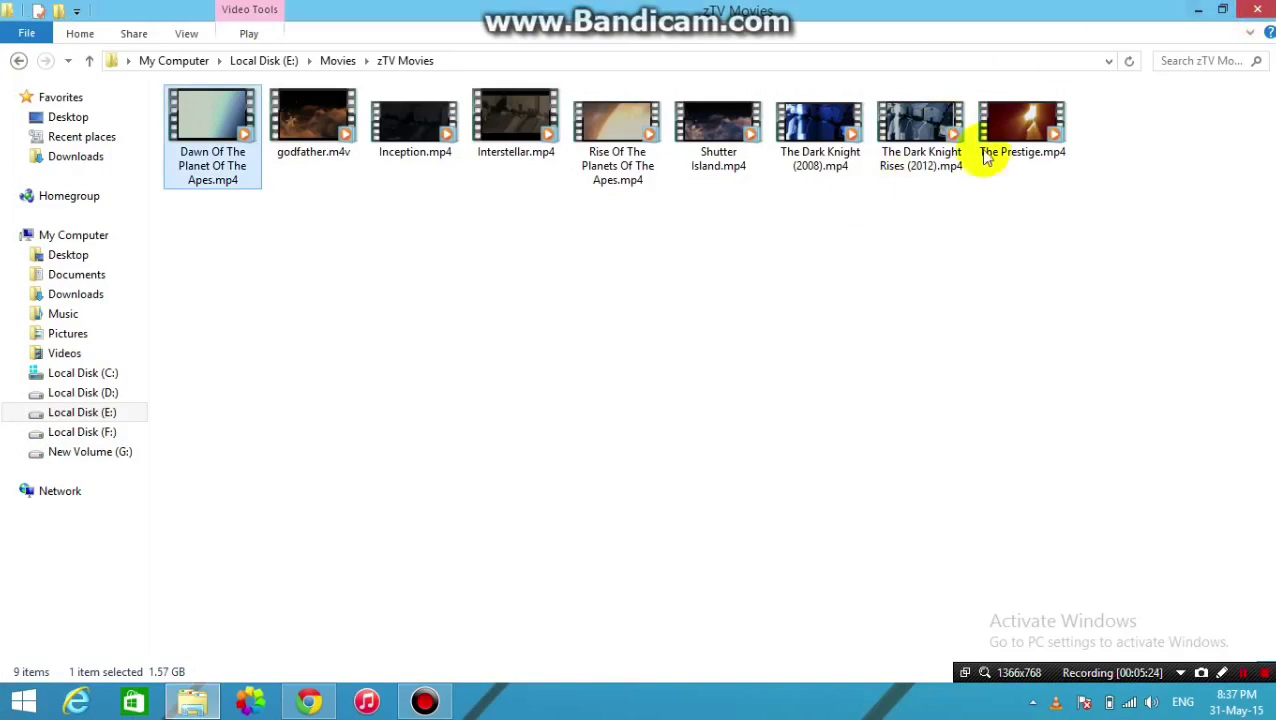
left_click(853, 292)
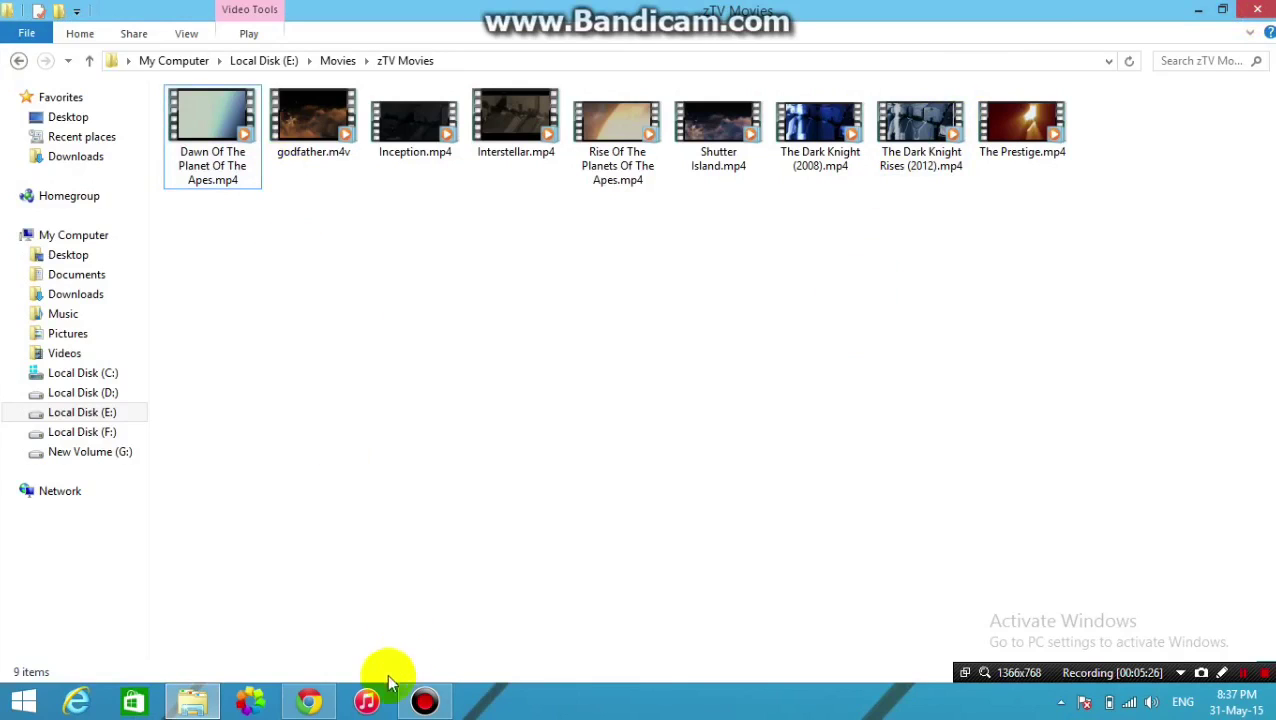
left_click(310, 702)
left_click(268, 12)
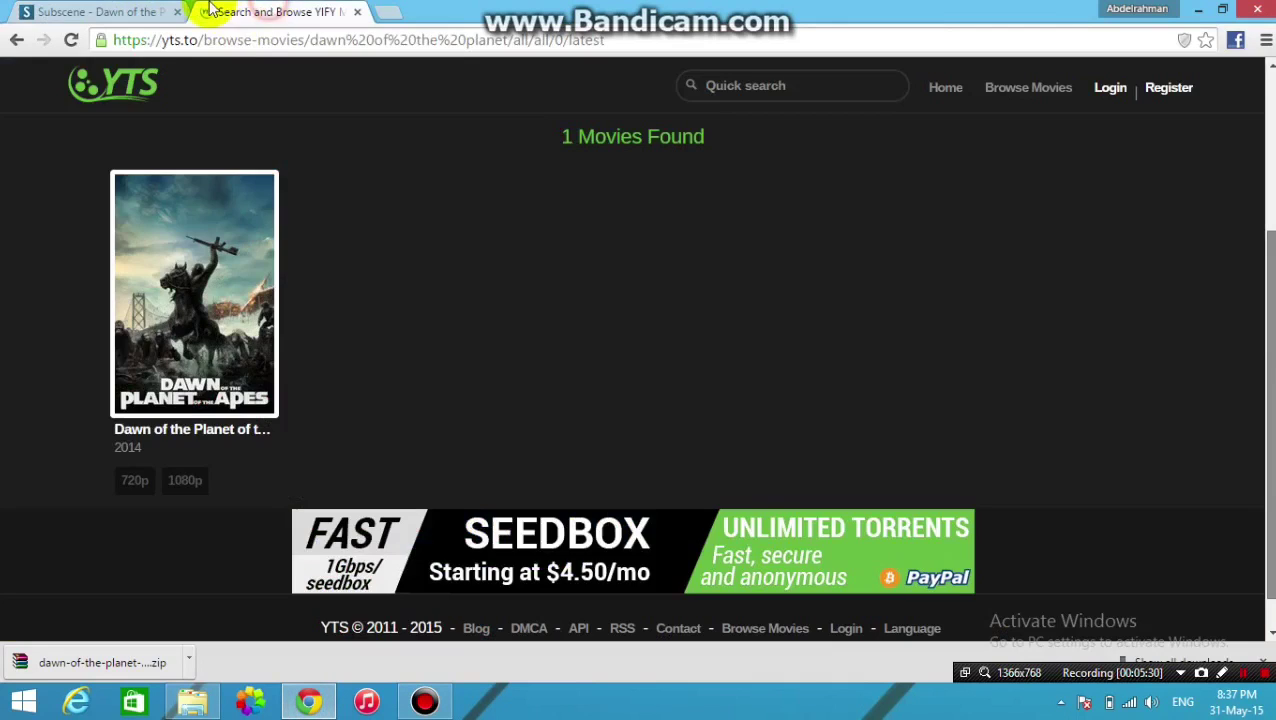
left_click(1197, 11)
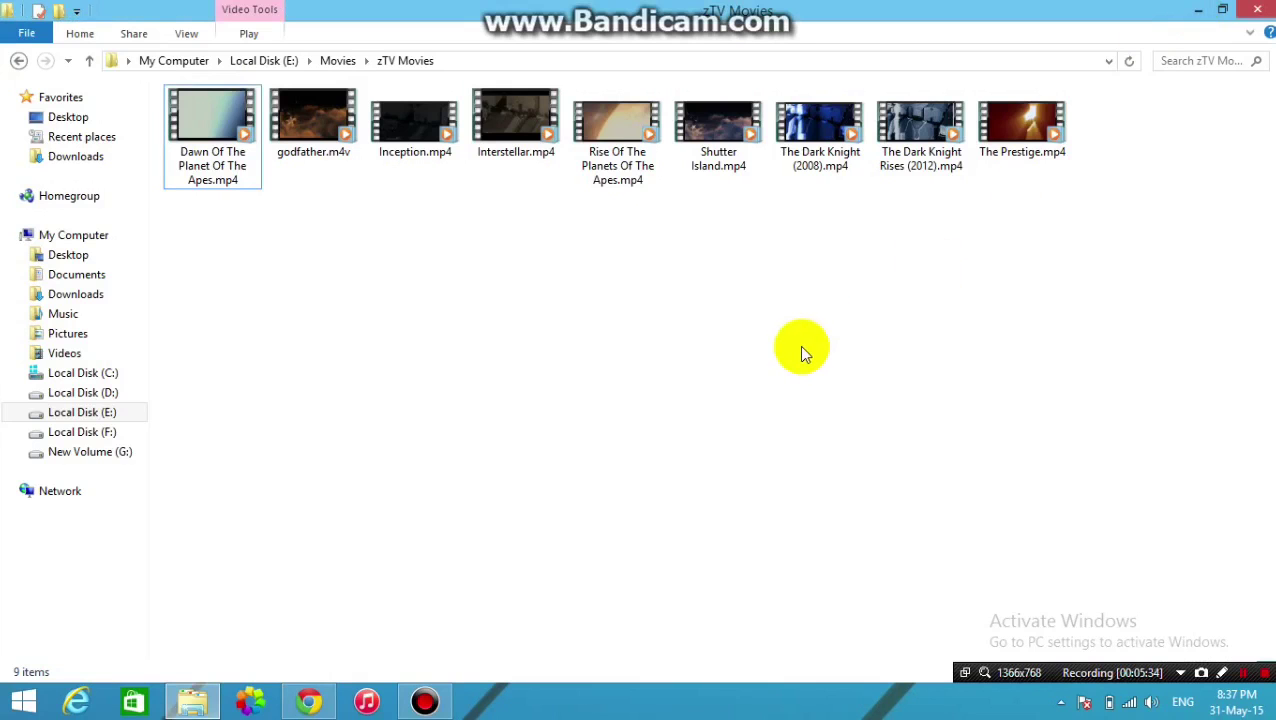